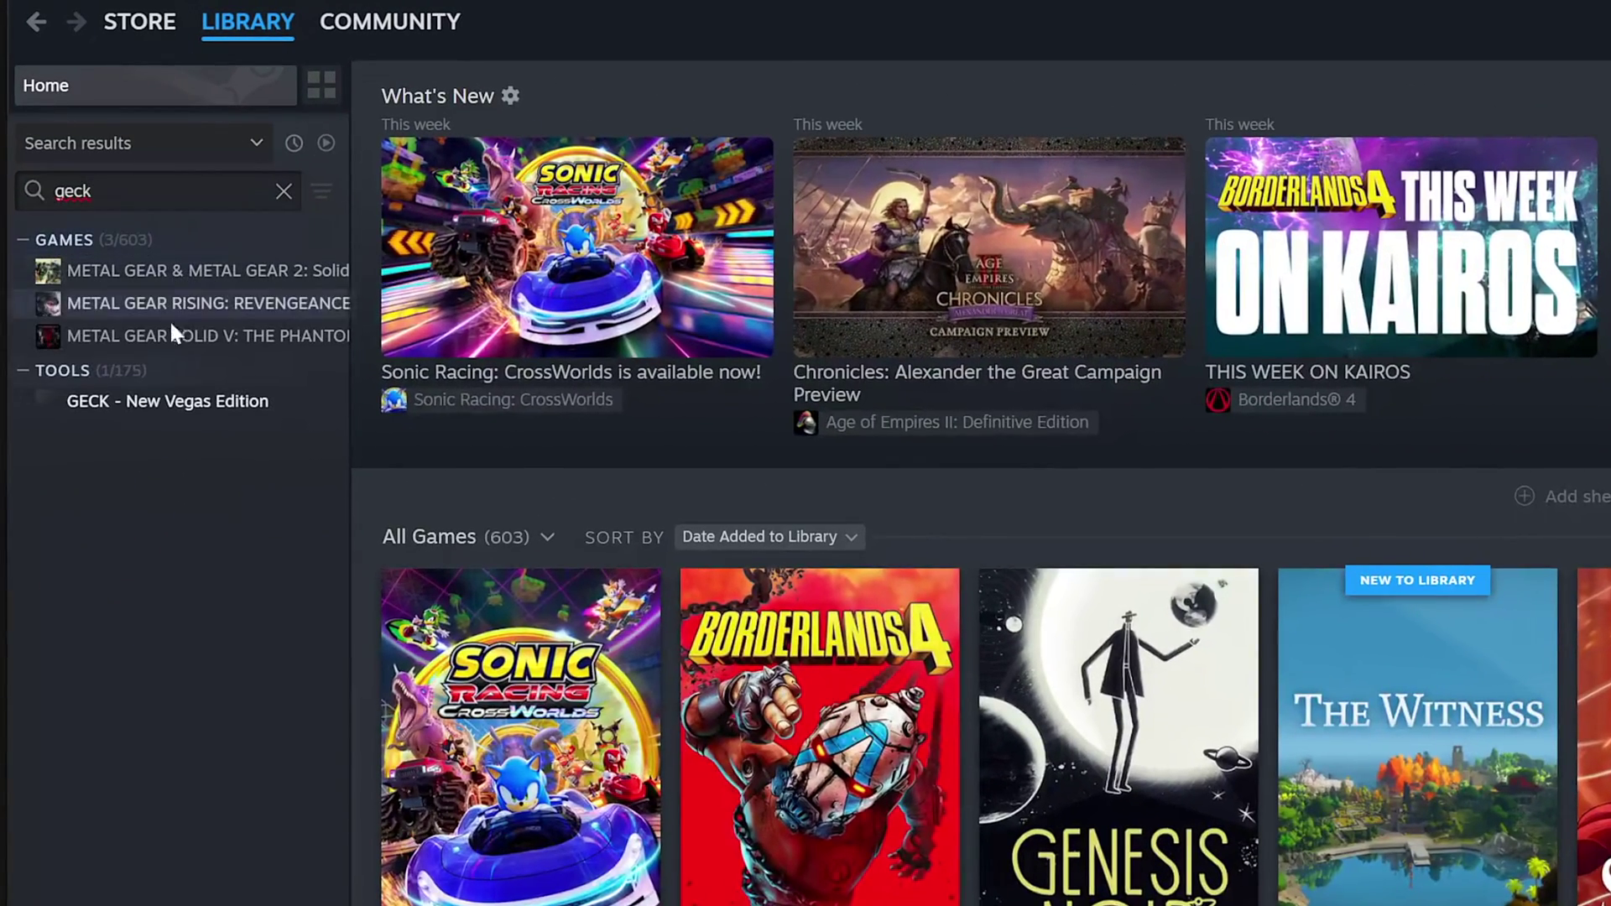
Launch GECK - New Vegas Edition from the Steam library and open its data file selection
{"action": "left_click", "coordinate": [169, 406]}
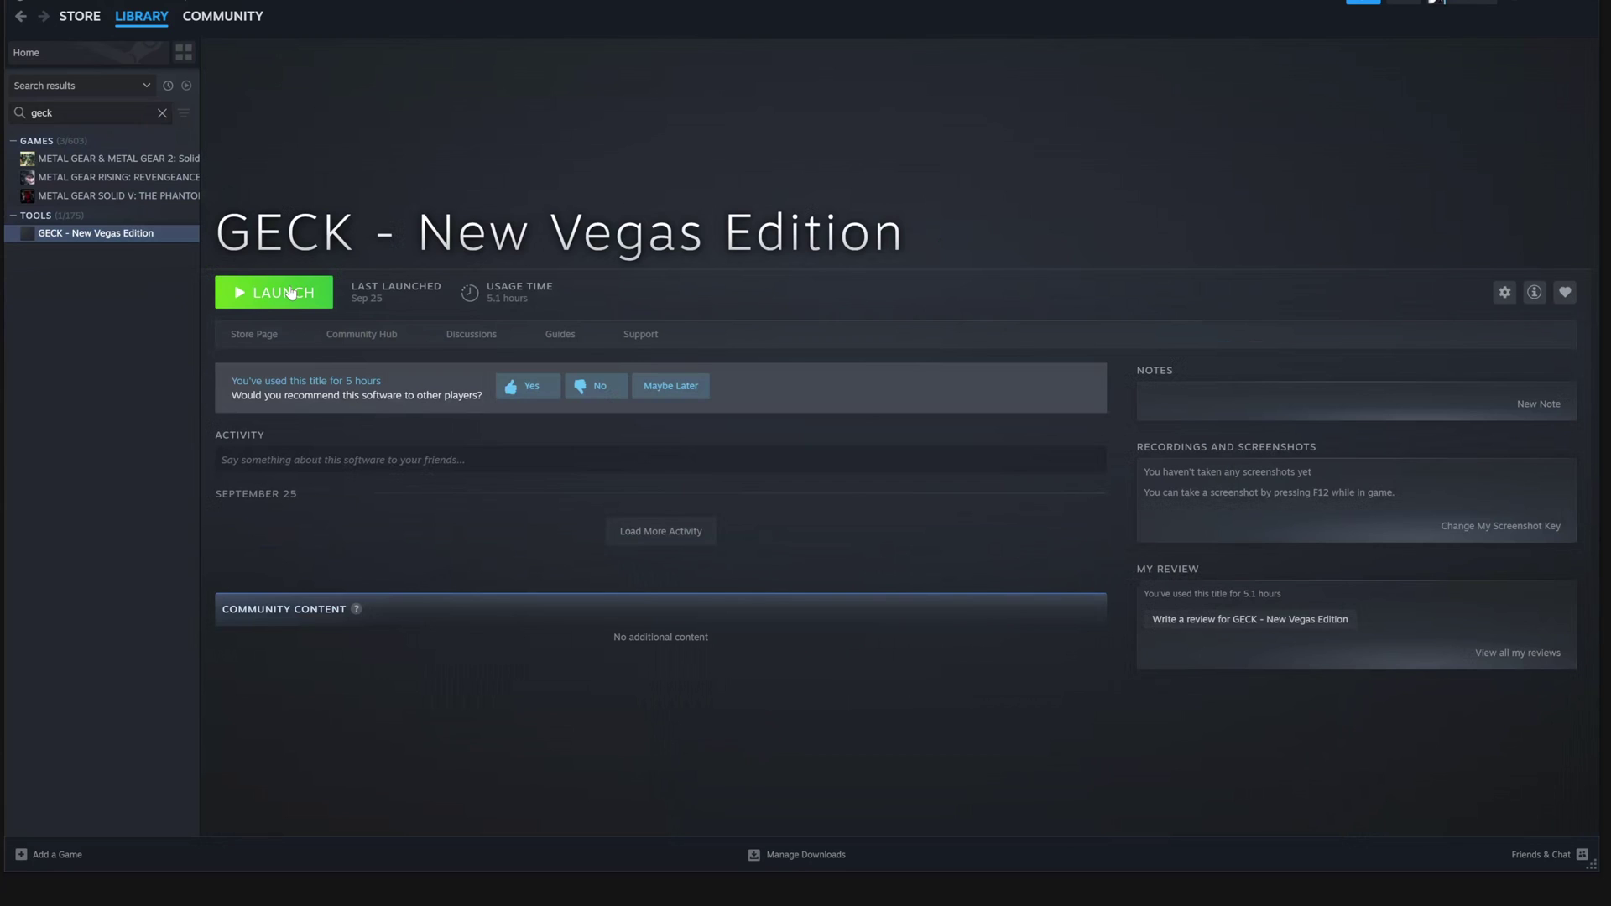
{"action": "left_click", "coordinate": [289, 292]}
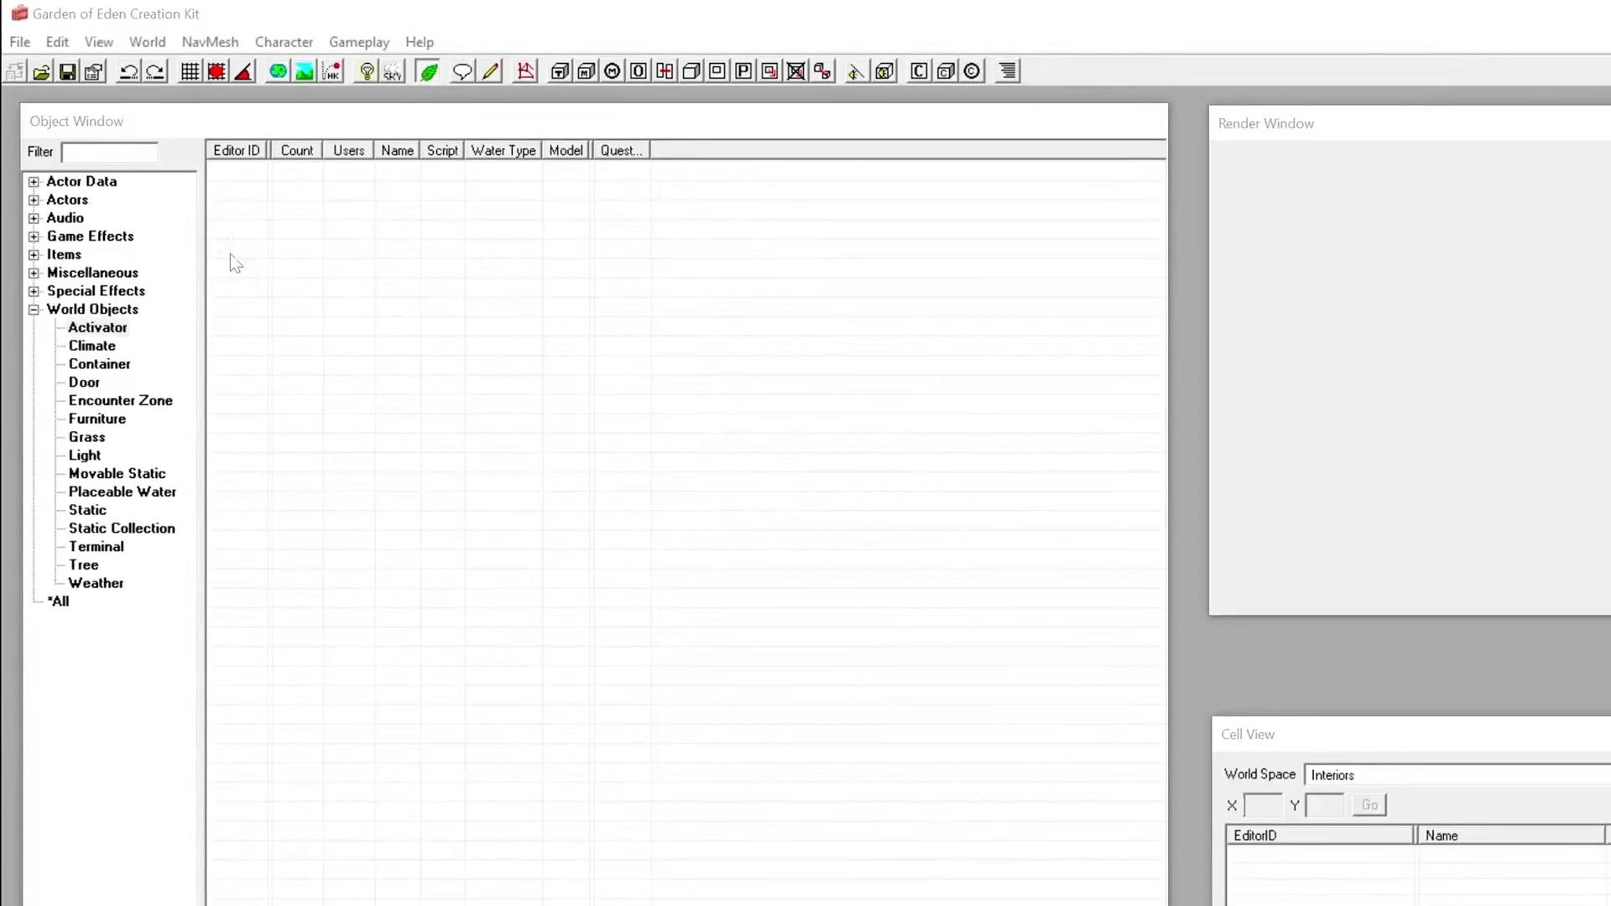
{"action": "left_click", "coordinate": [20, 42]}
{"action": "left_click", "coordinate": [37, 58]}
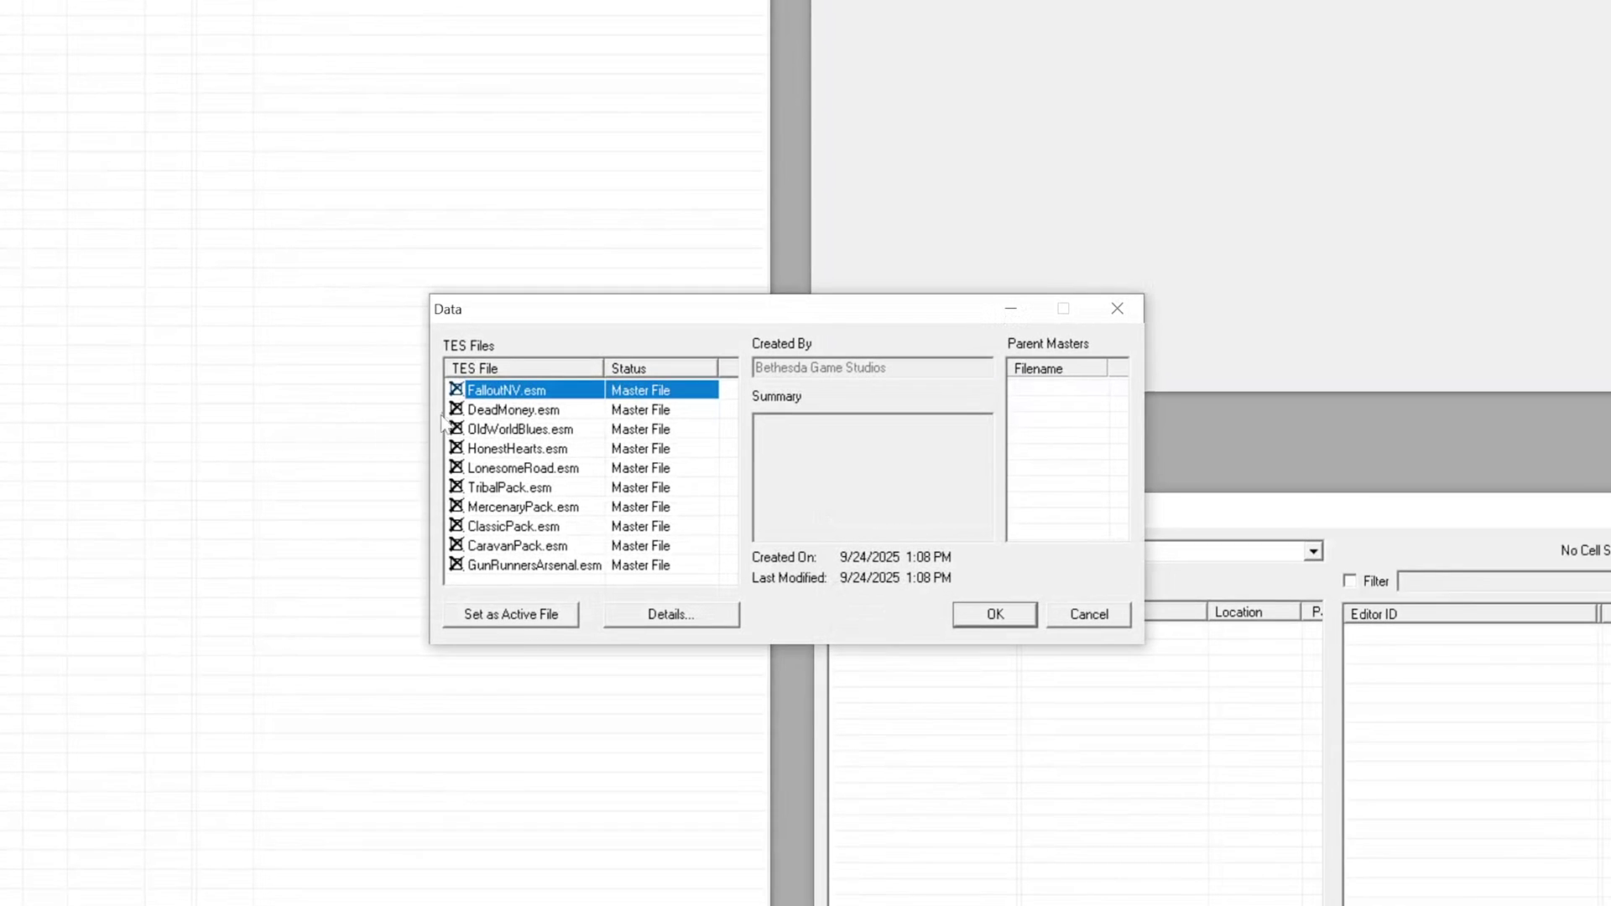
Deselect all DLC and pack master files, keeping only FalloutNV.esm enabled, and load the data
{"action": "double_click", "coordinate": [456, 410]}
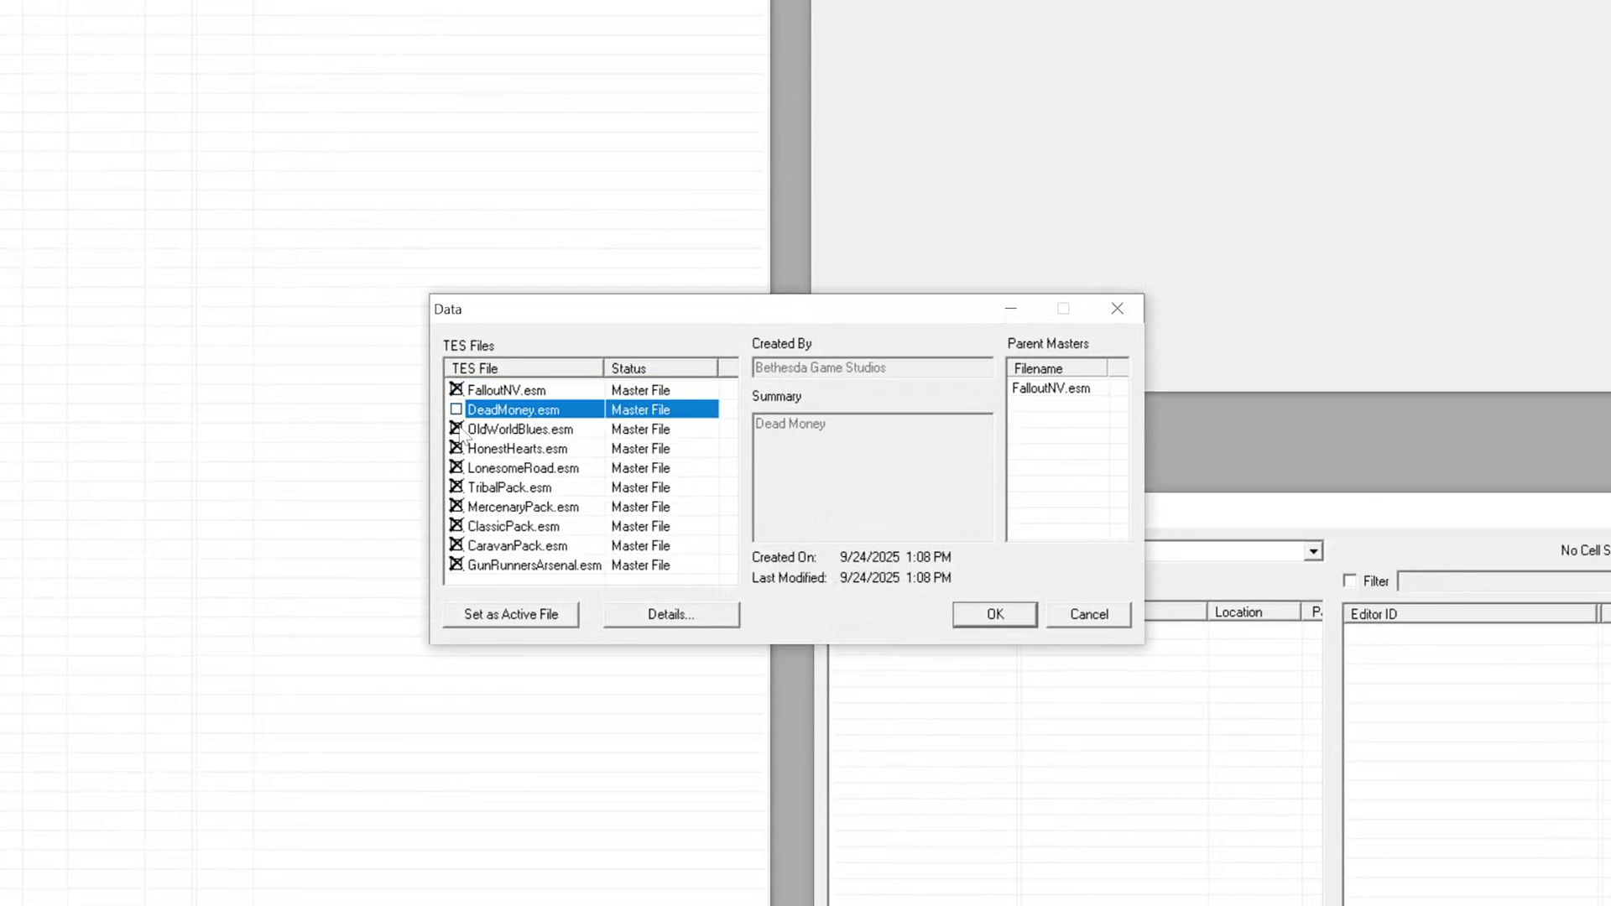
{"action": "double_click", "coordinate": [456, 428]}
{"action": "left_click", "coordinate": [458, 448]}
{"action": "left_click", "coordinate": [458, 448]}
{"action": "double_click", "coordinate": [457, 467]}
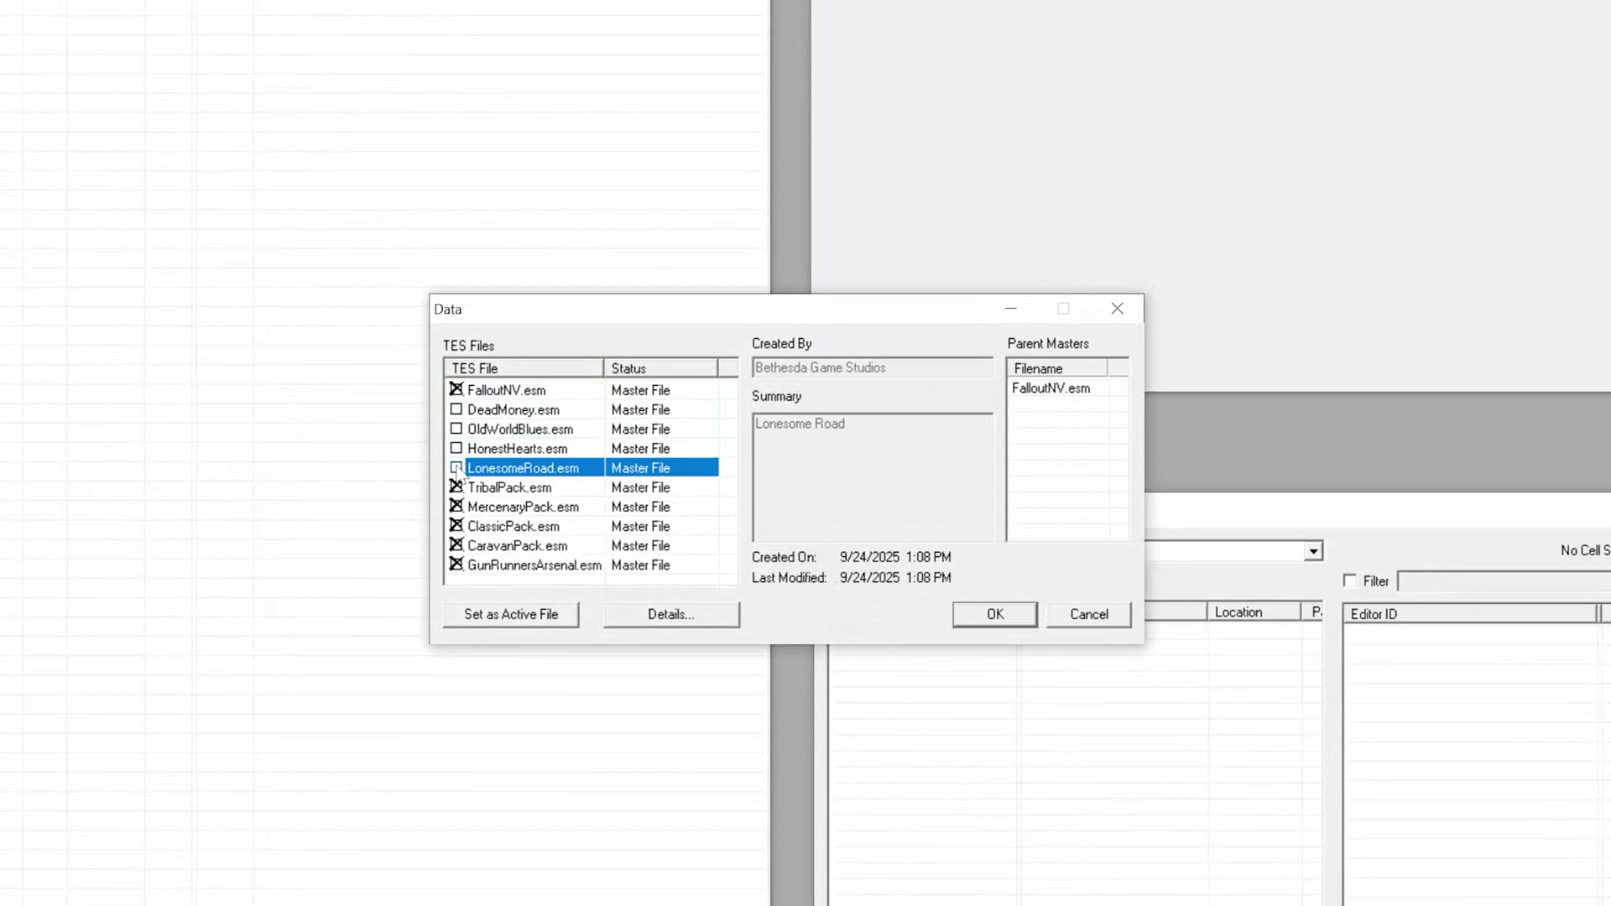
{"action": "double_click", "coordinate": [456, 487]}
{"action": "double_click", "coordinate": [455, 506]}
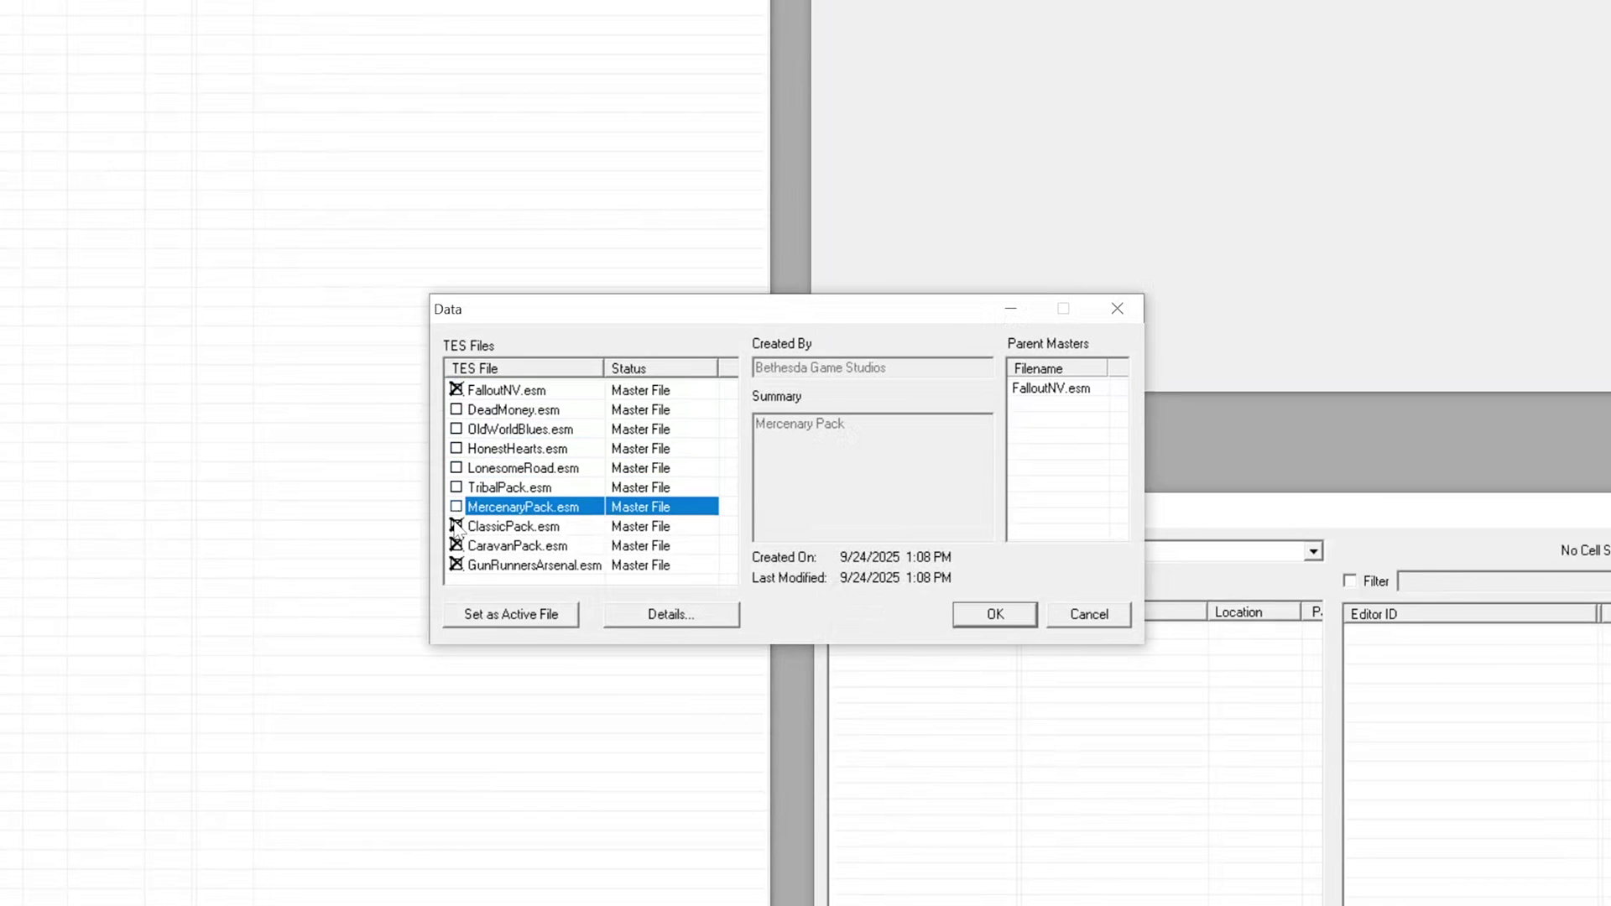
{"action": "double_click", "coordinate": [455, 525]}
{"action": "double_click", "coordinate": [456, 545]}
{"action": "double_click", "coordinate": [456, 564]}
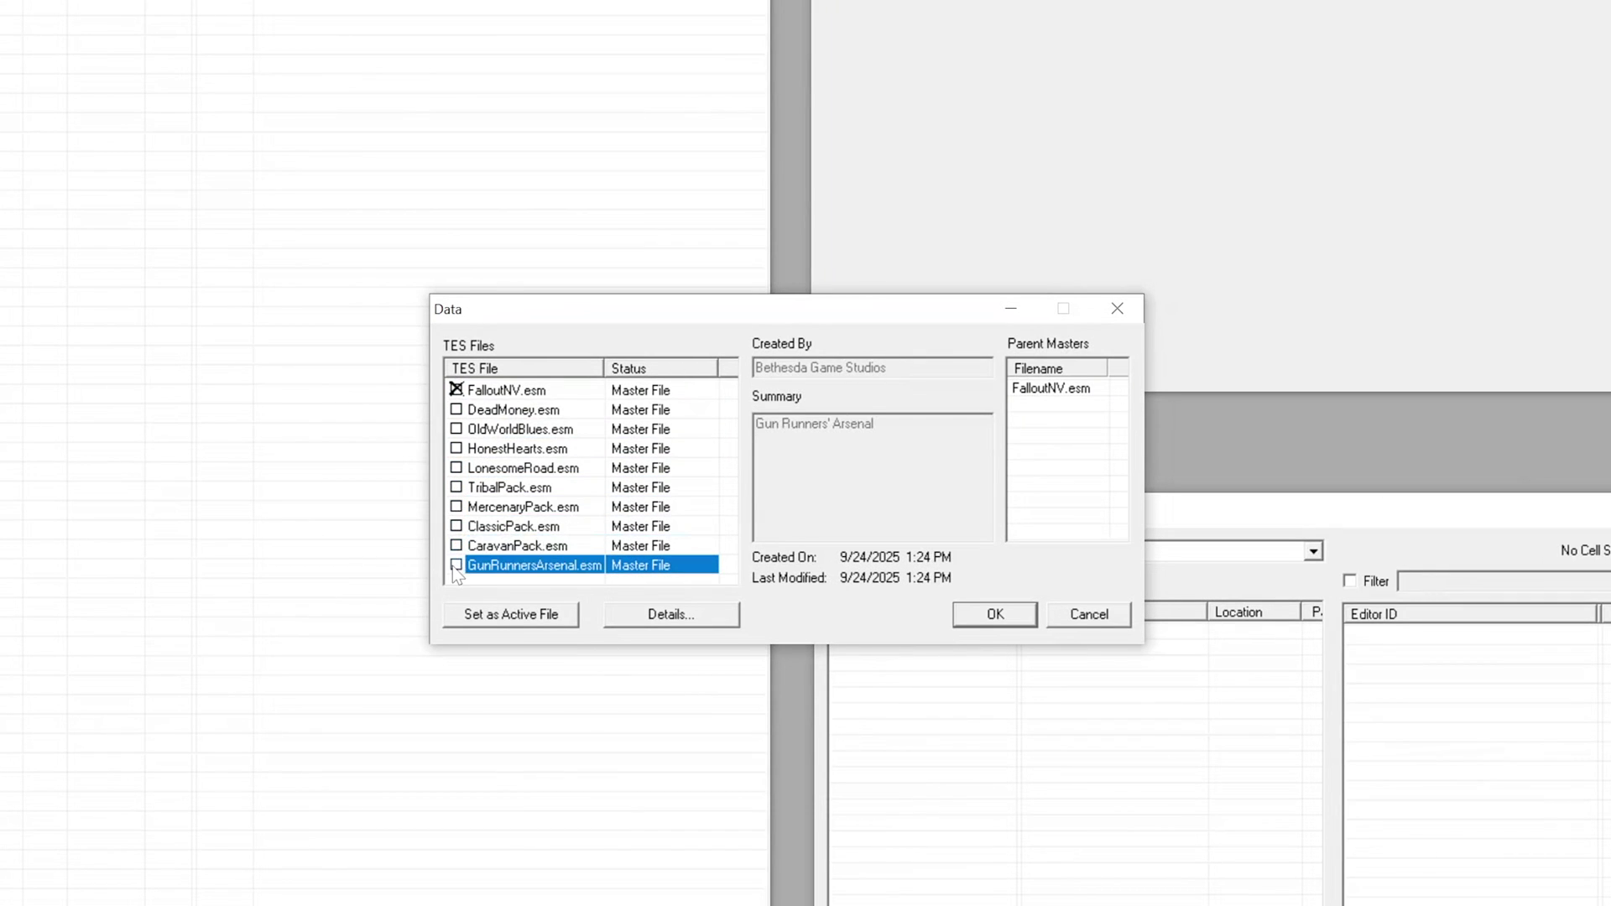
{"action": "left_click", "coordinate": [501, 391]}
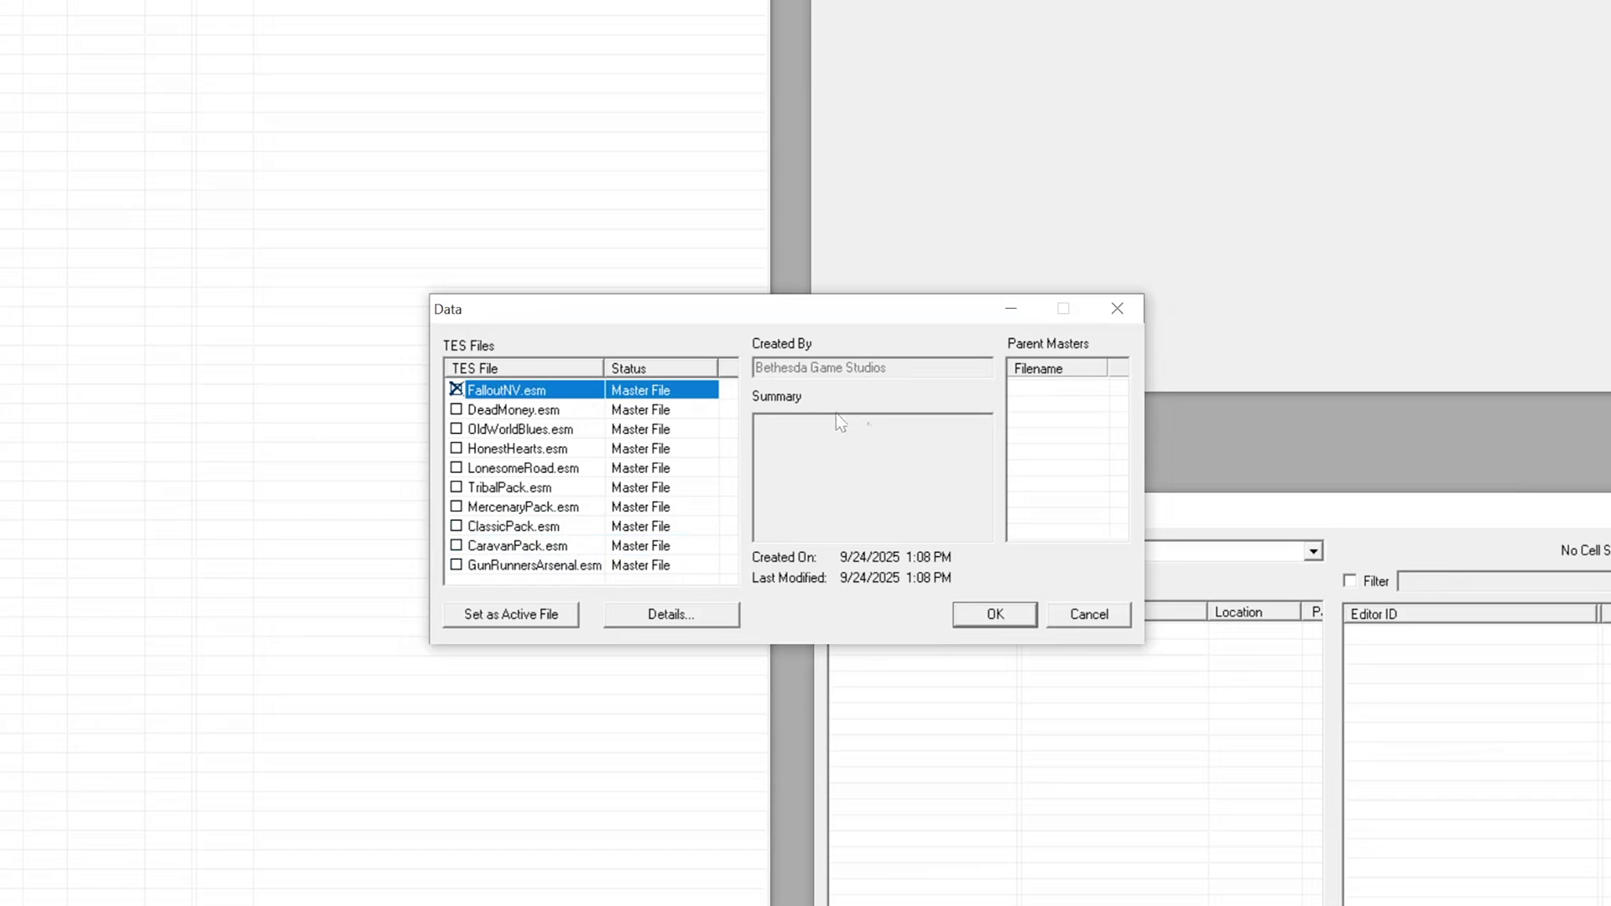
{"action": "left_click", "coordinate": [990, 613]}
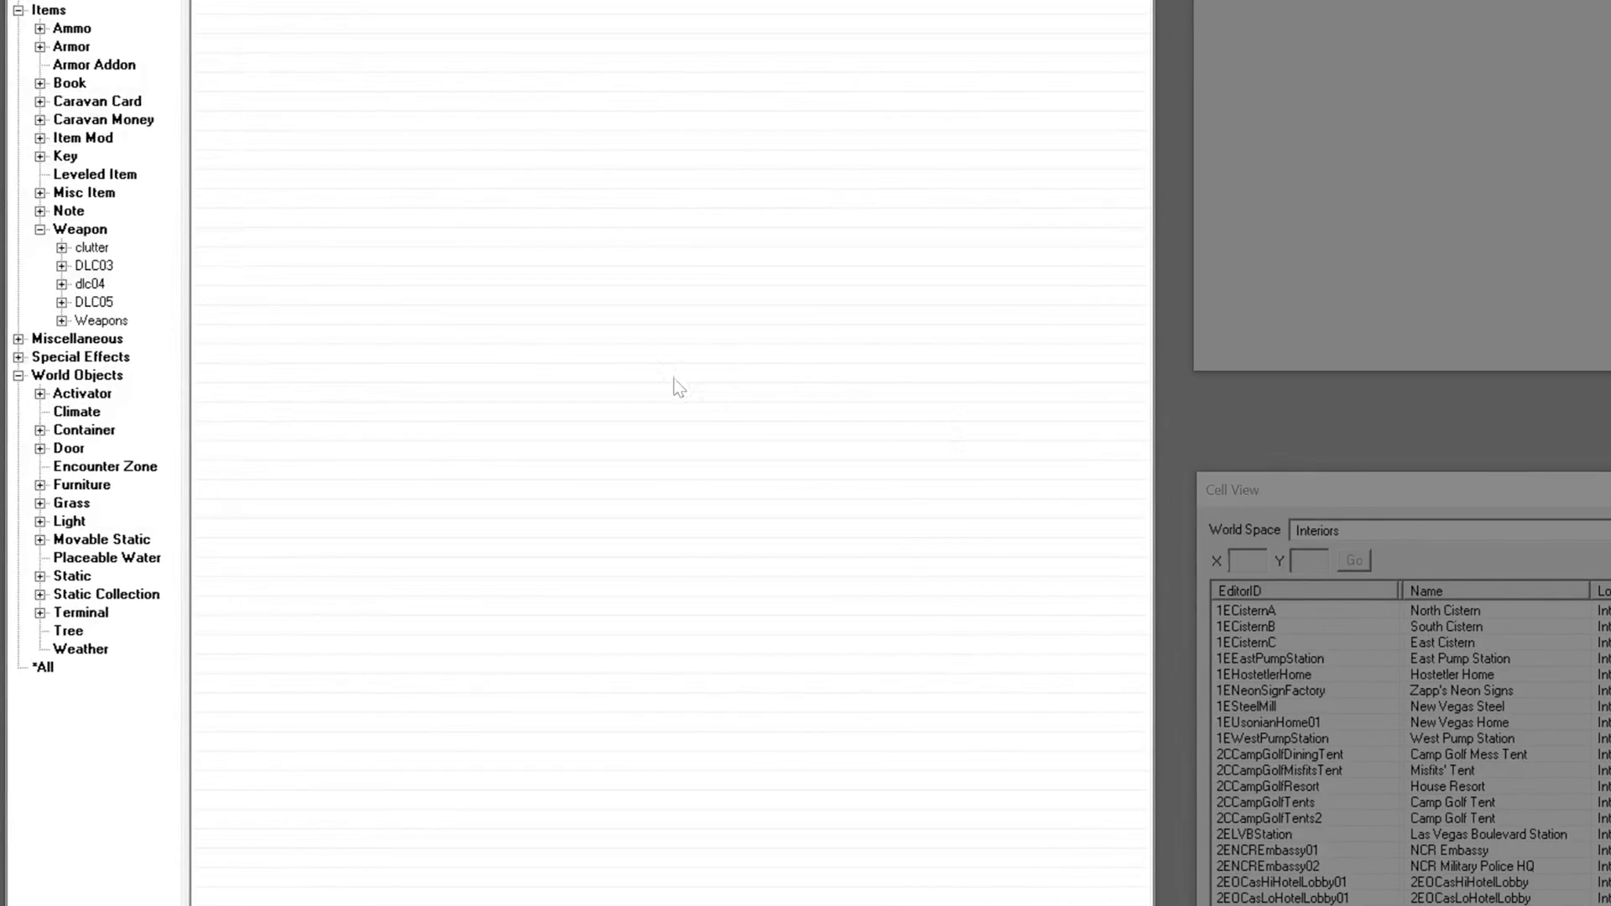
Find WeapNV9mmPistol among the weapon items and open it for editing
{"action": "left_click", "coordinate": [92, 232]}
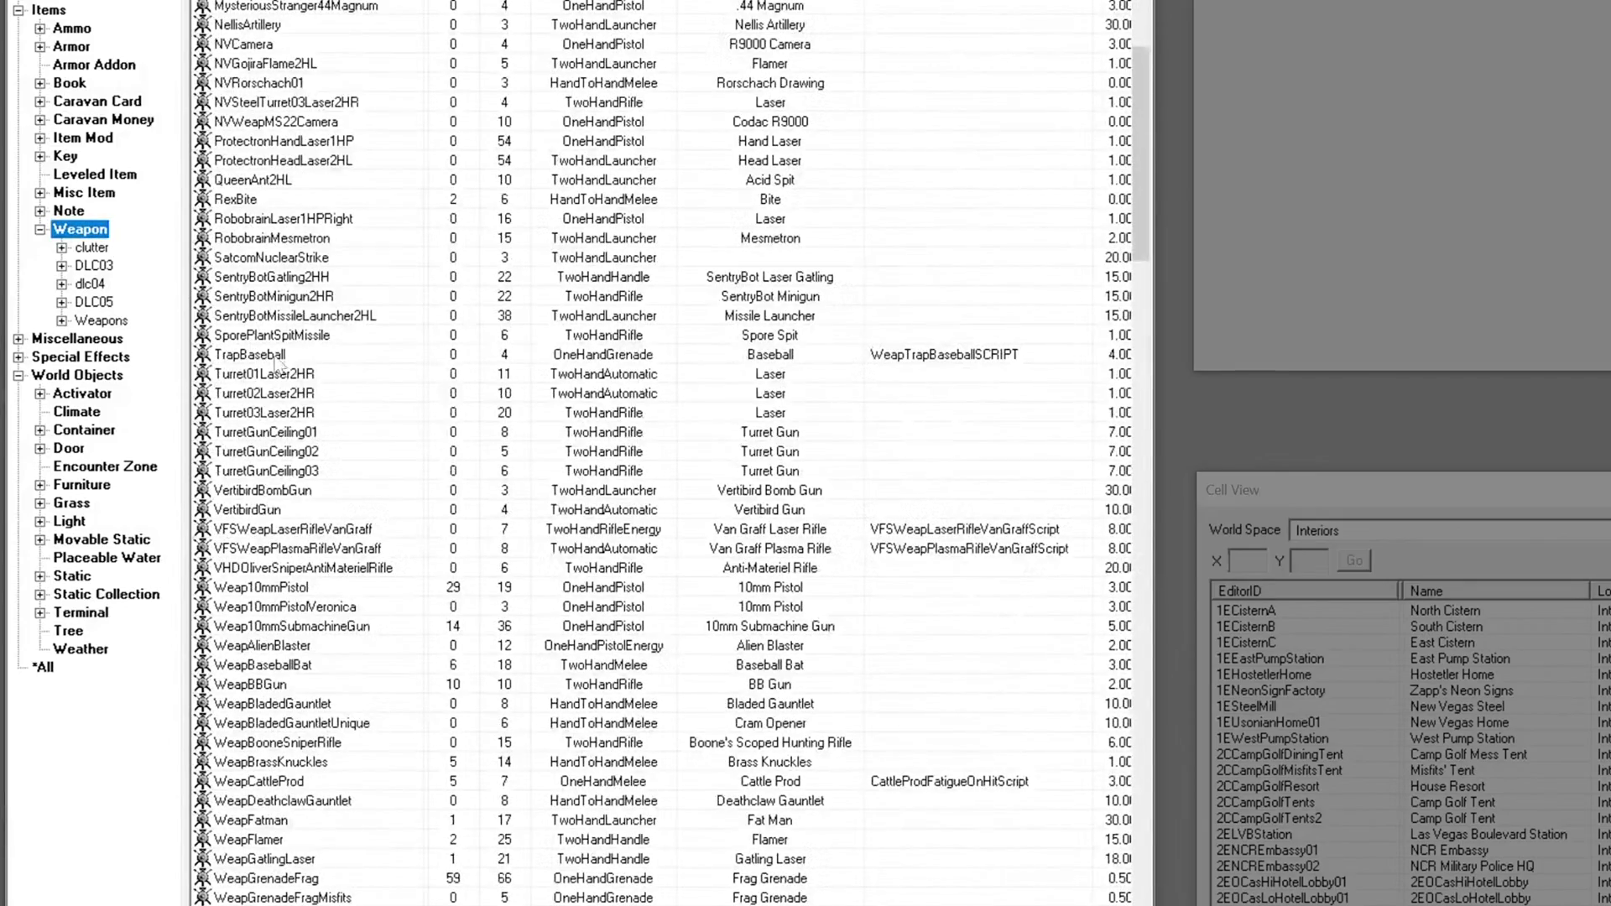
{"action": "scroll", "coordinate": [334, 400], "scroll_direction": "down", "scroll_amount": 5}
{"action": "scroll", "coordinate": [334, 400], "scroll_direction": "down", "scroll_amount": 8}
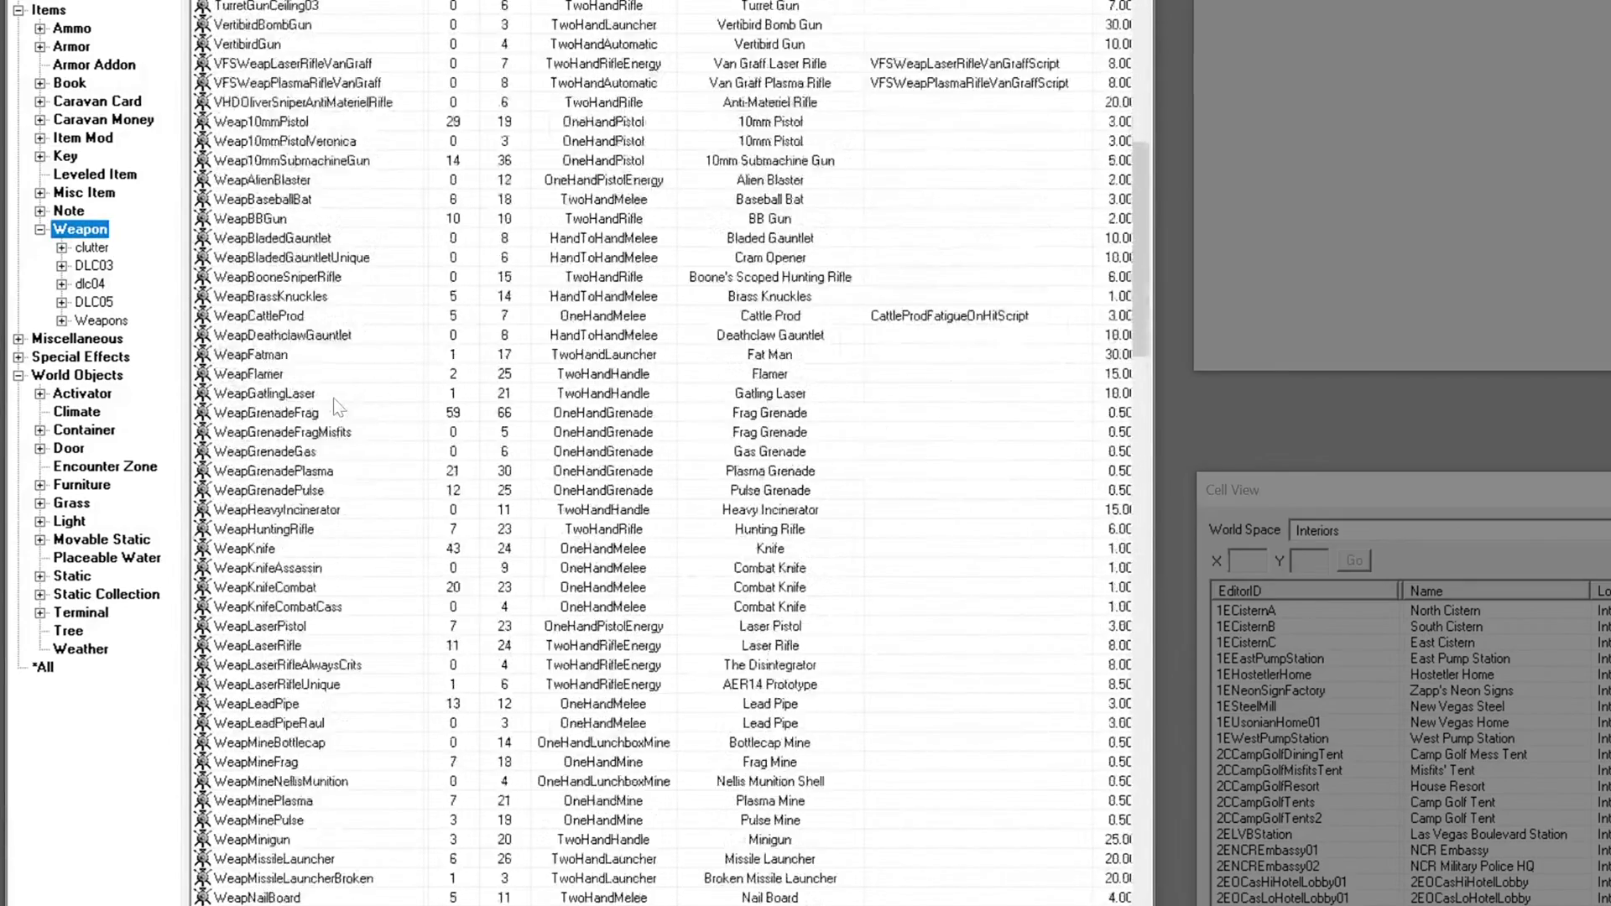
{"action": "scroll", "coordinate": [335, 420], "scroll_direction": "down", "scroll_amount": 1}
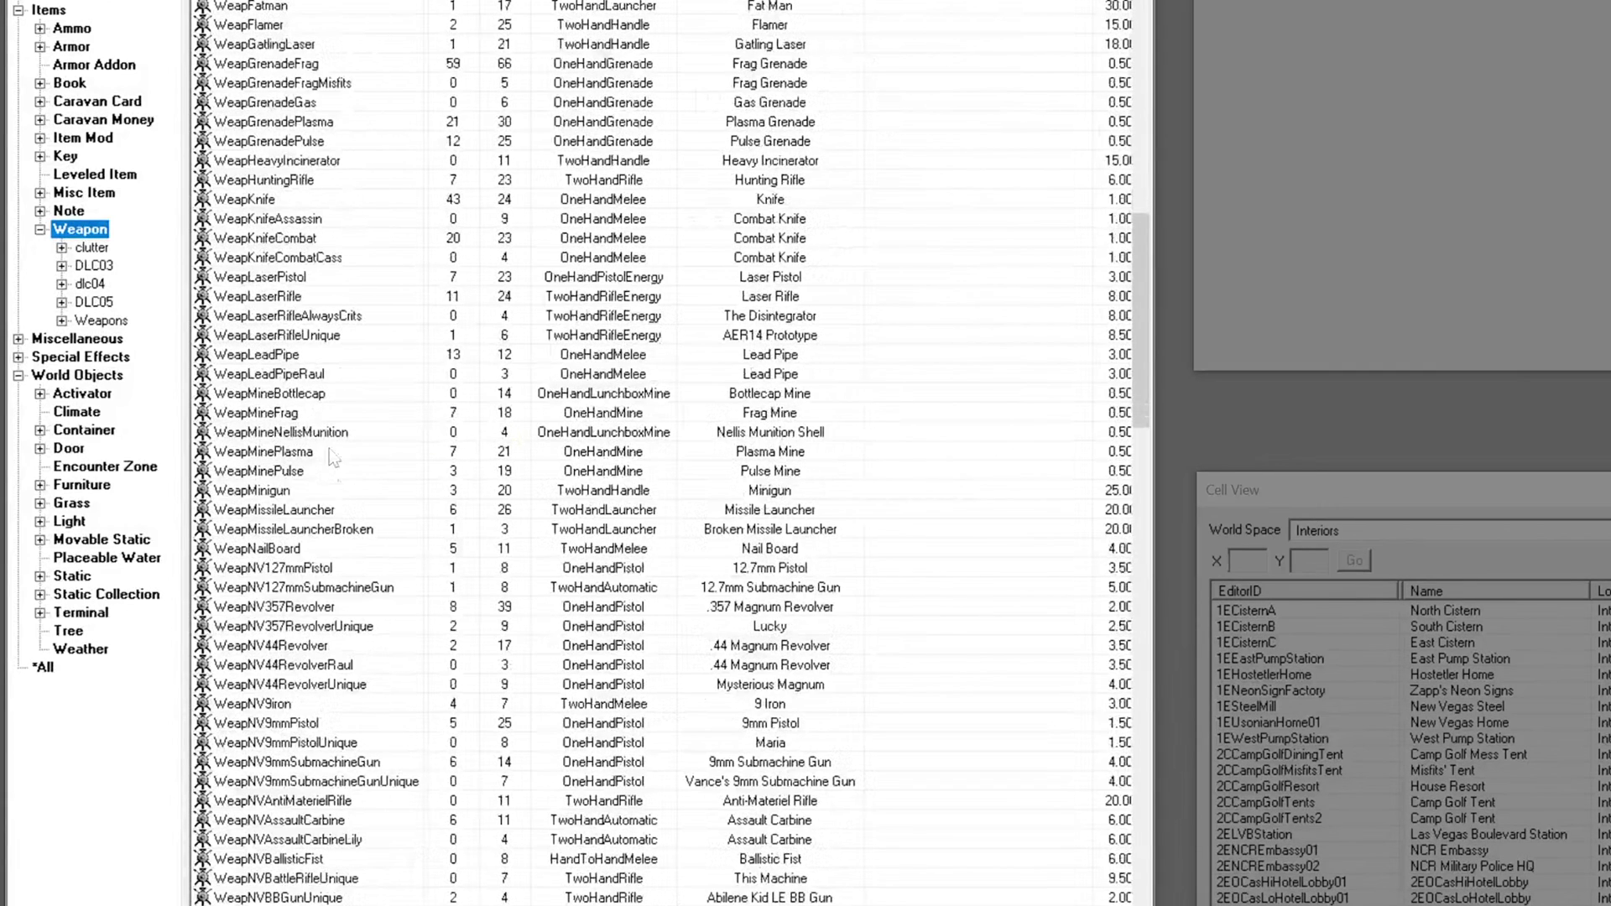
{"action": "left_click", "coordinate": [314, 723]}
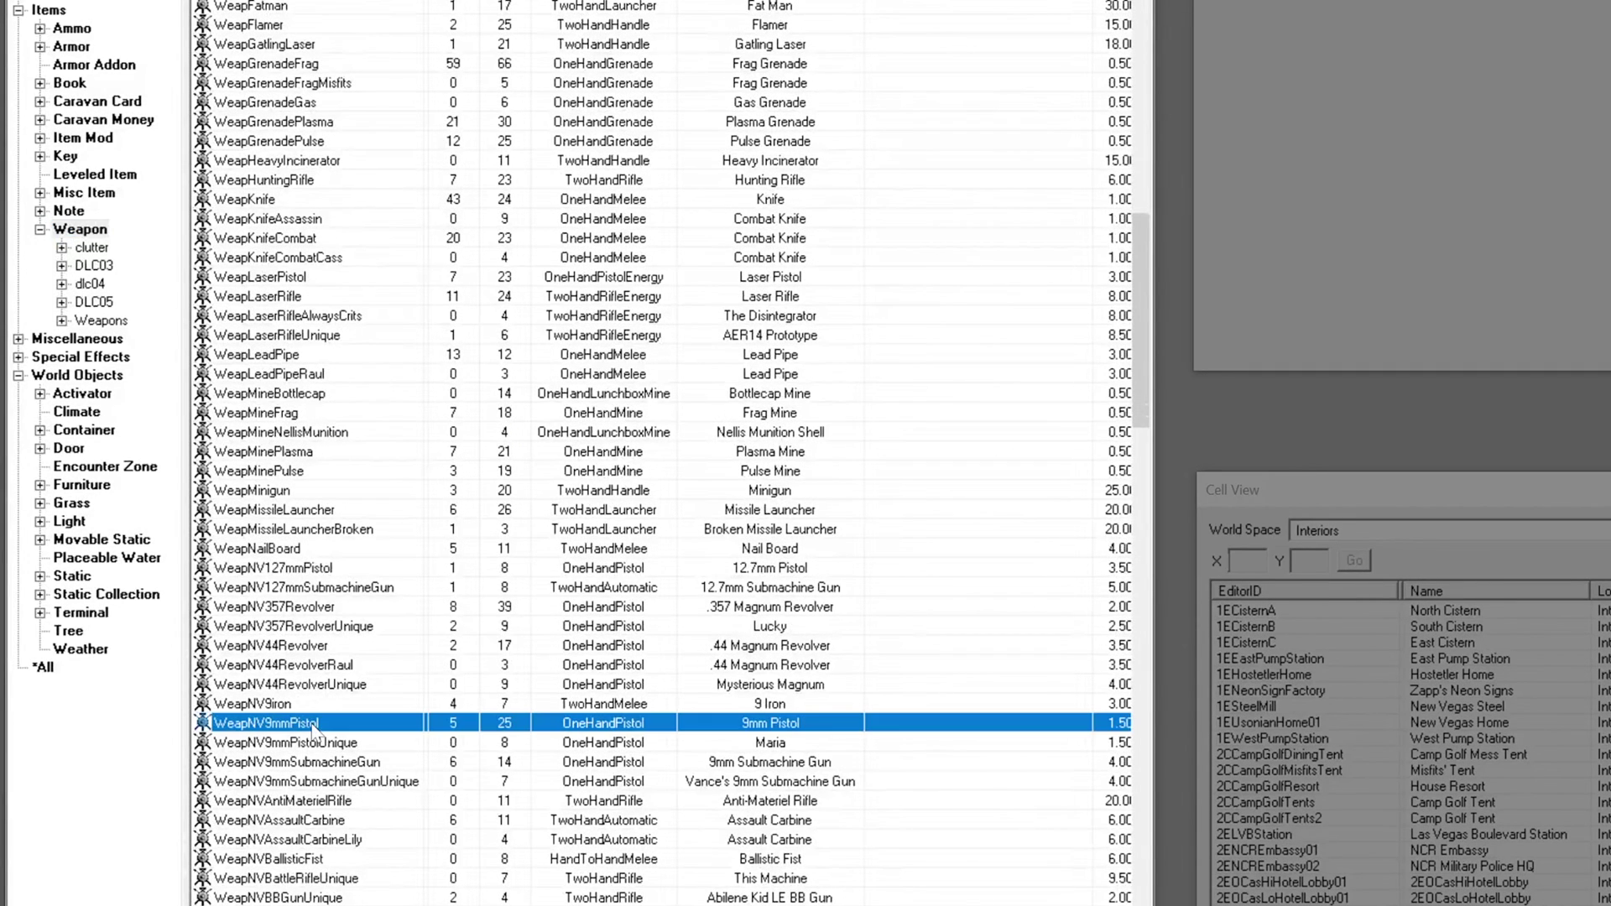
{"action": "right_click", "coordinate": [311, 725]}
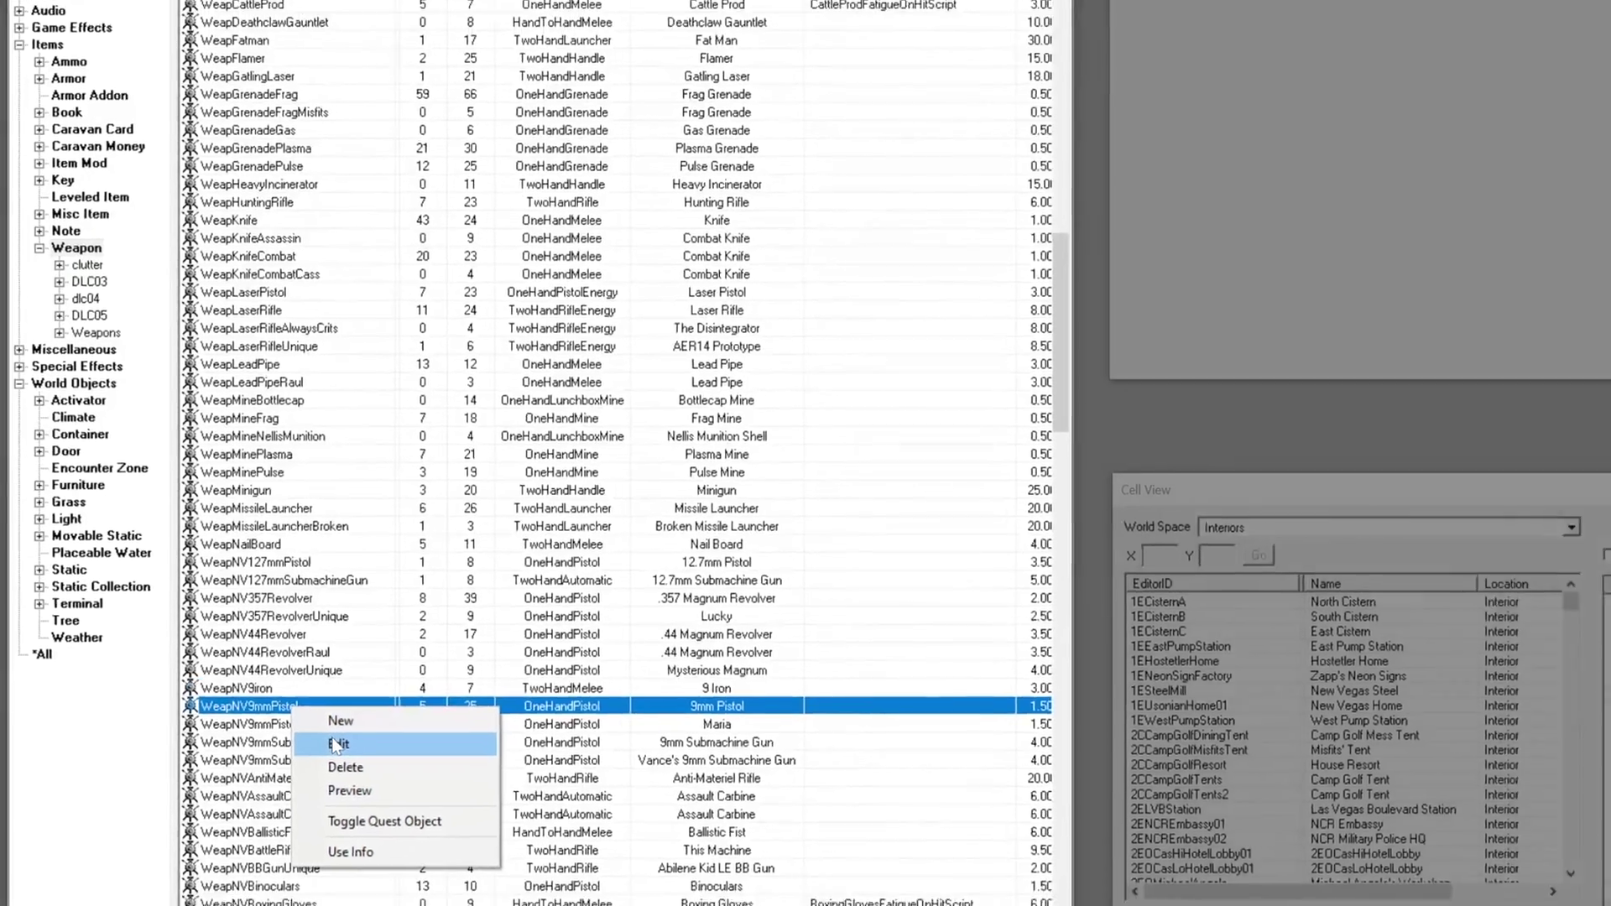
{"action": "left_click", "coordinate": [360, 764]}
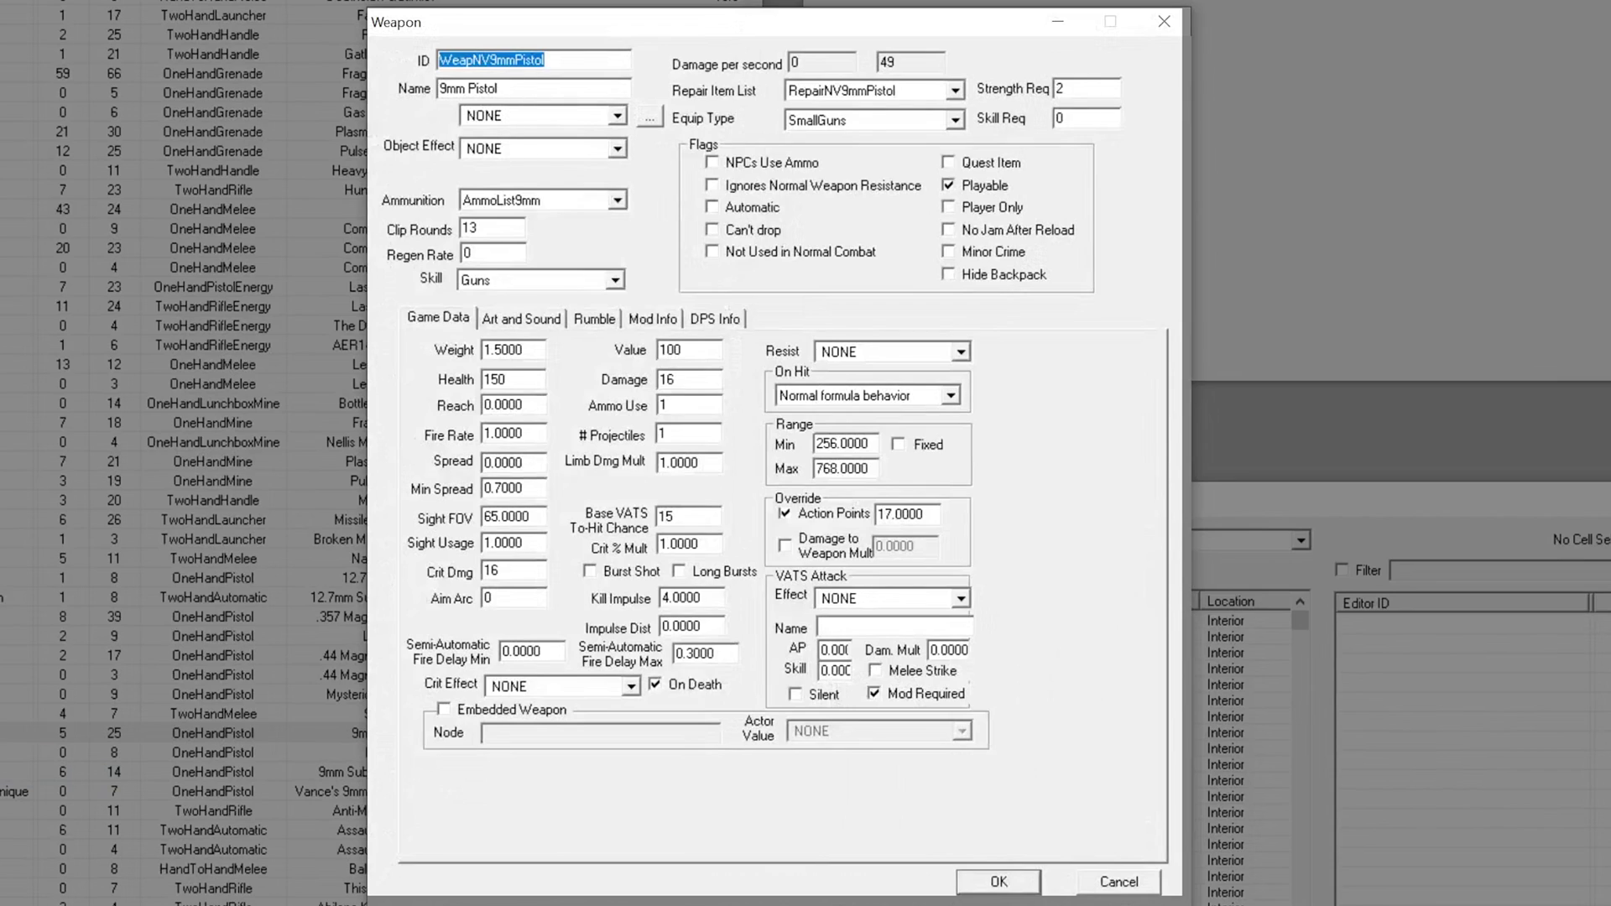
Change the 9mm pistol's ID to MyNewWeapon1 and save it as a new form
{"action": "left_click", "coordinate": [584, 120]}
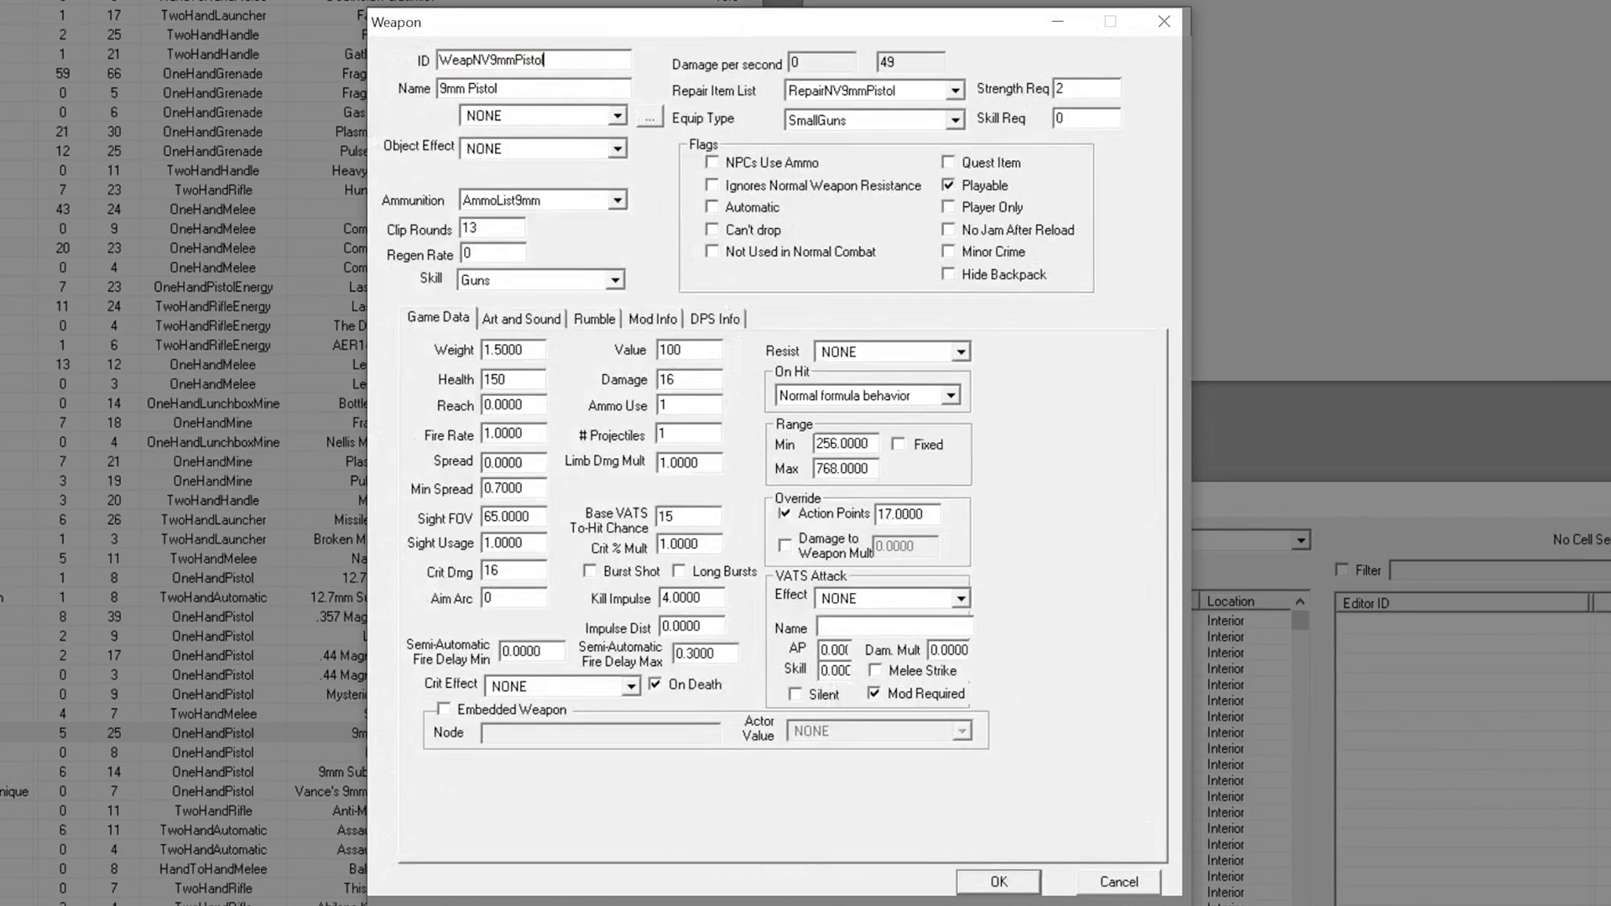
{"action": "key", "text": "ctrl+a"}
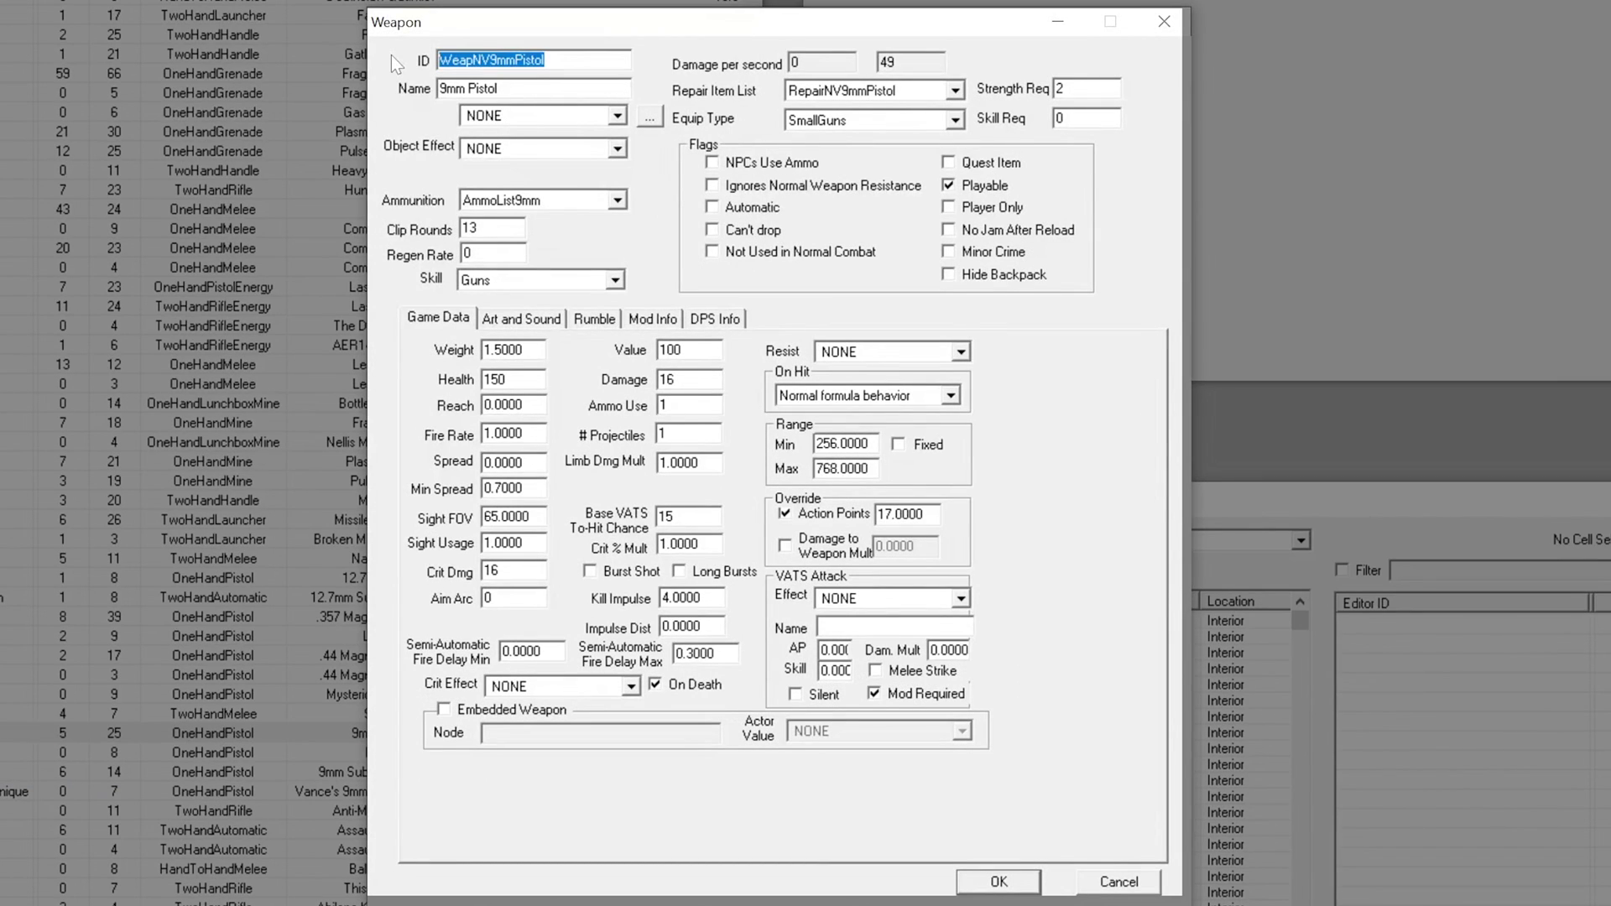
{"action": "type", "text": "MyNewWea"}
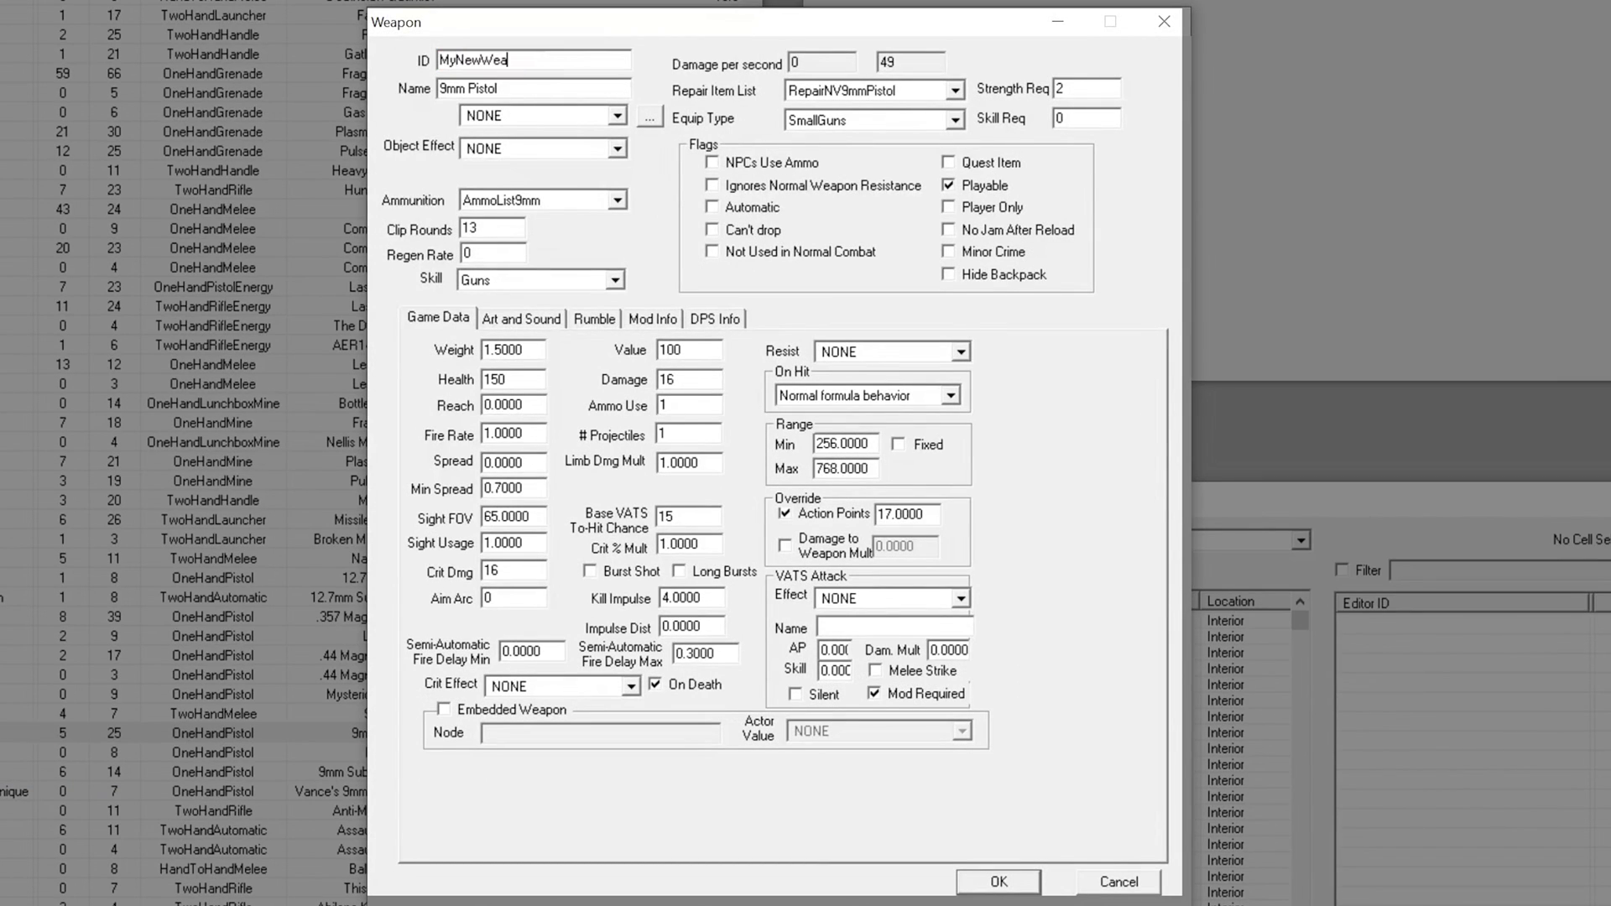
{"action": "type", "text": "pon1"}
{"action": "left_click", "coordinate": [1015, 886]}
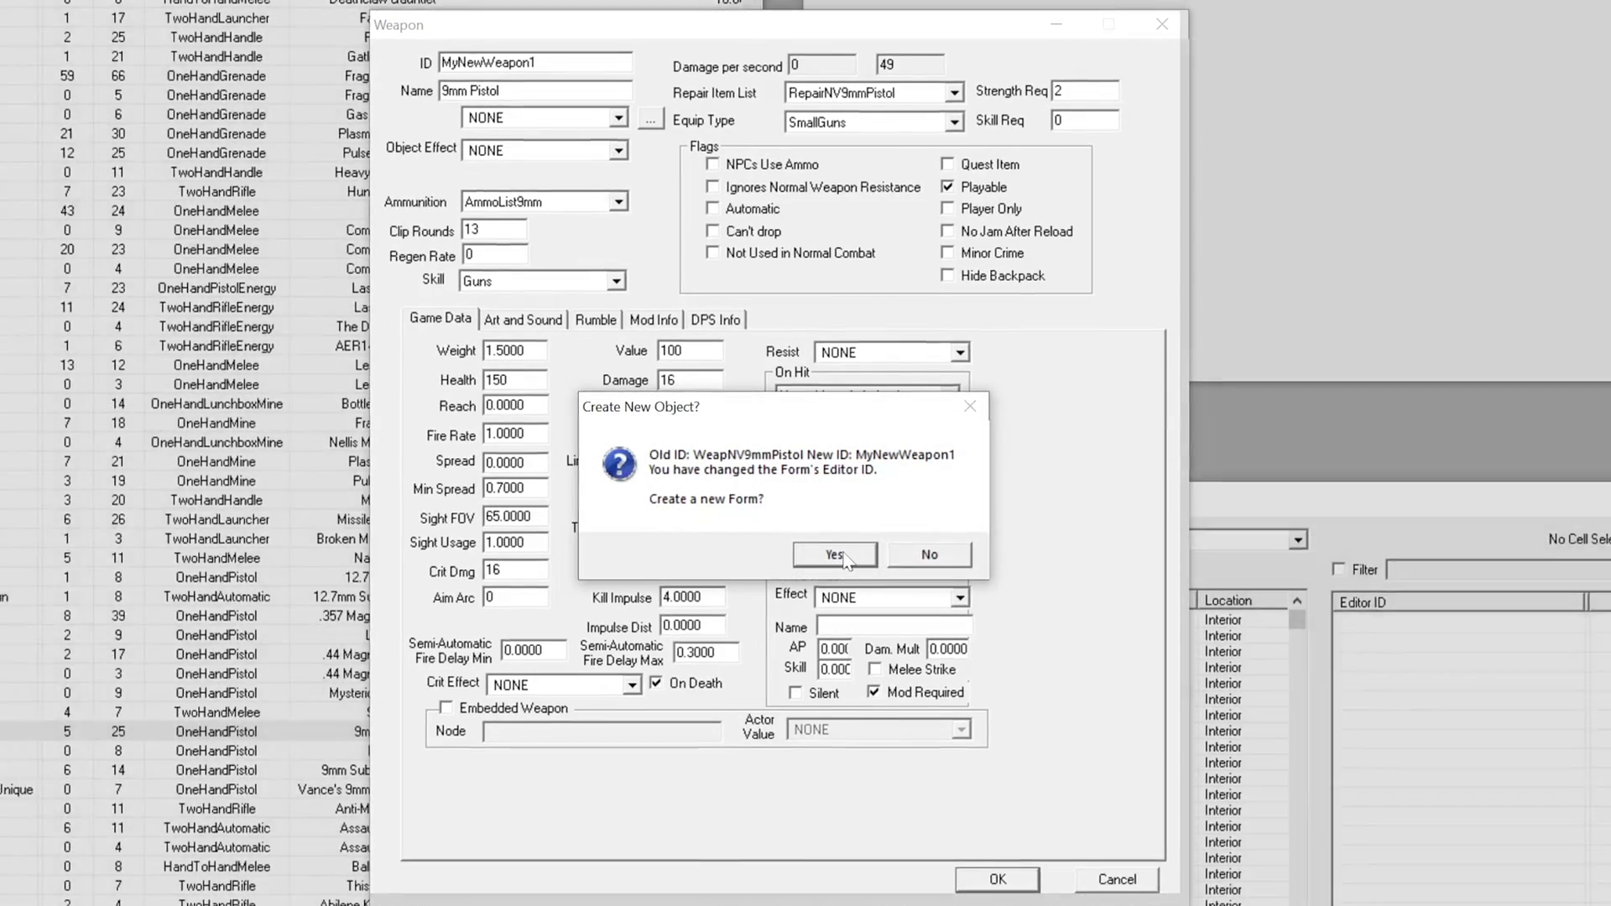
{"action": "left_click", "coordinate": [839, 557]}
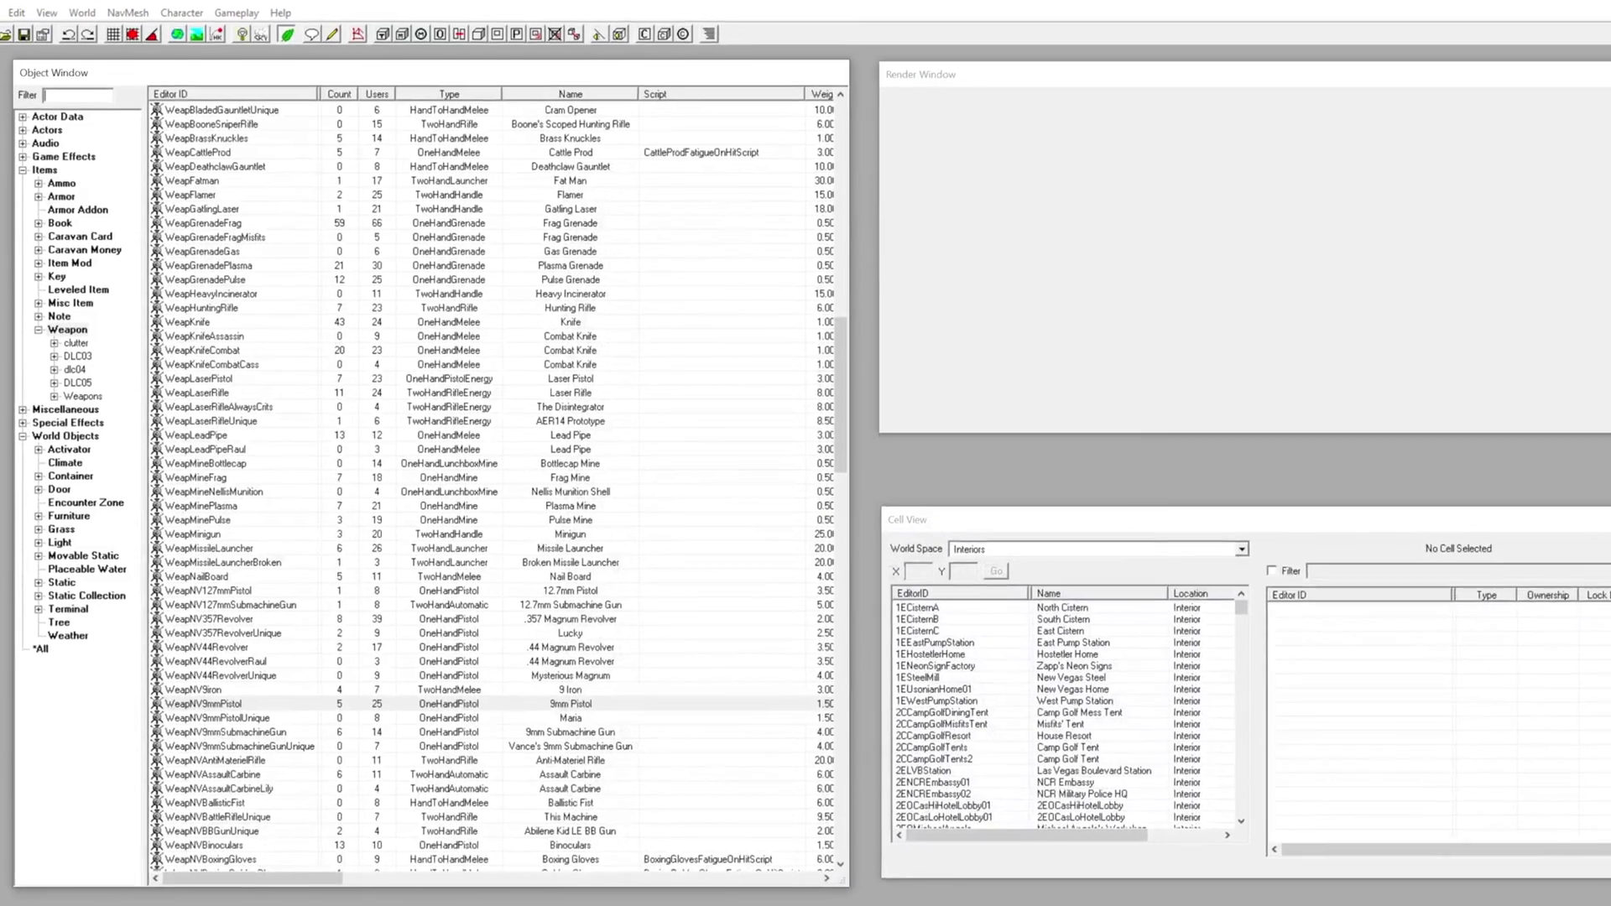
Filter the objects by MyNew and set the MyNewWeapon1 weapon's name to Mega Pistol 5000
{"action": "type", "text": "MyNew"}
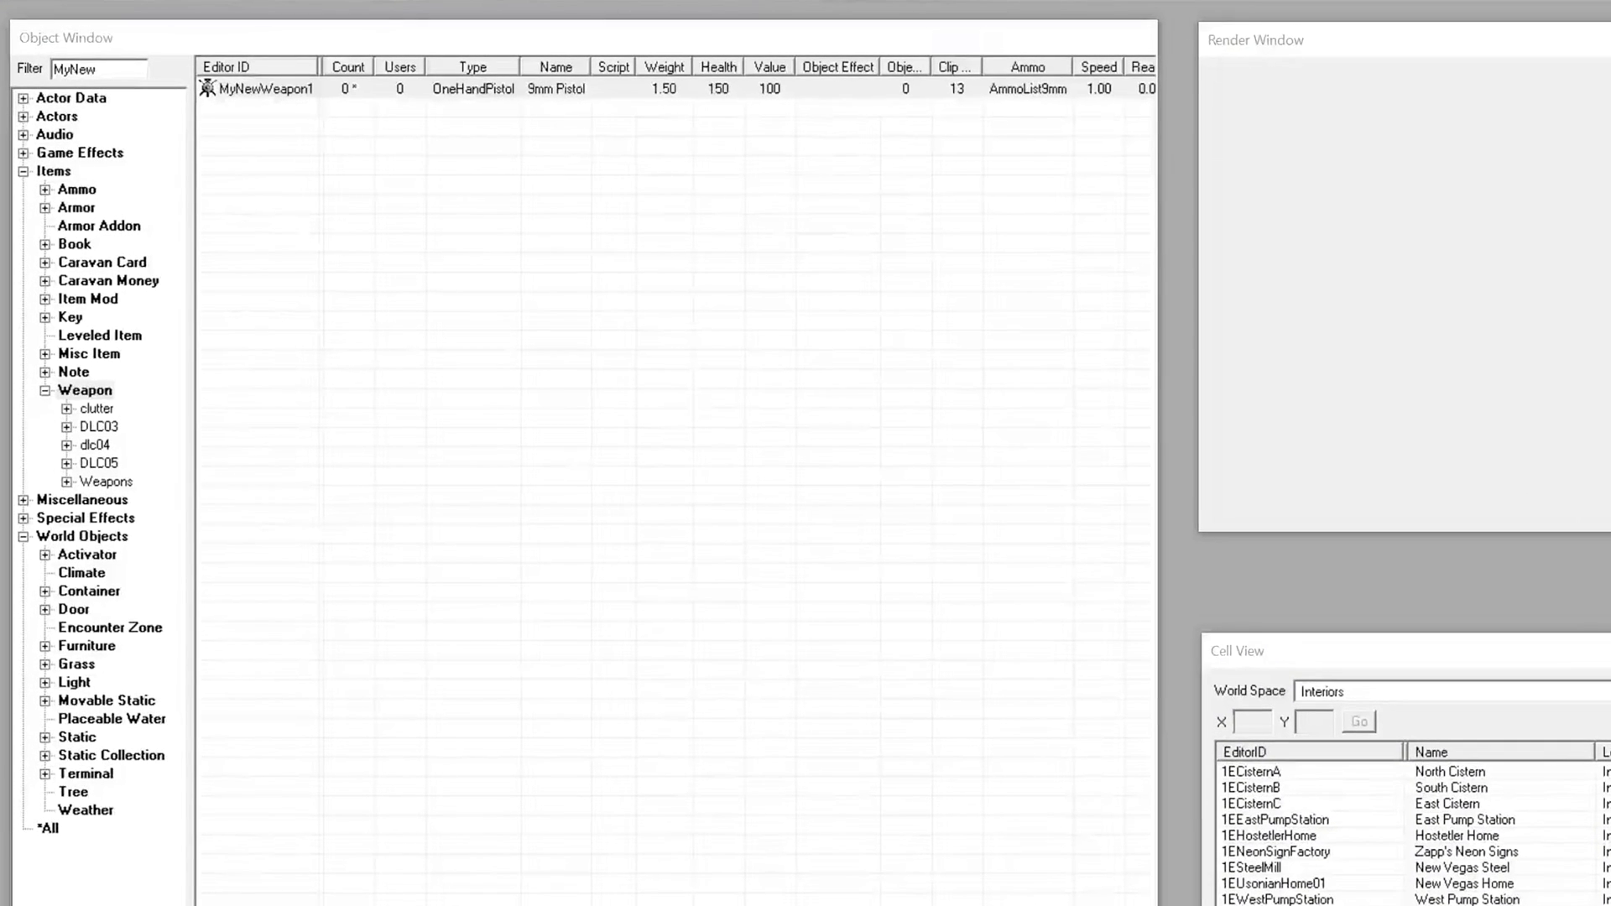
{"action": "right_click", "coordinate": [290, 90]}
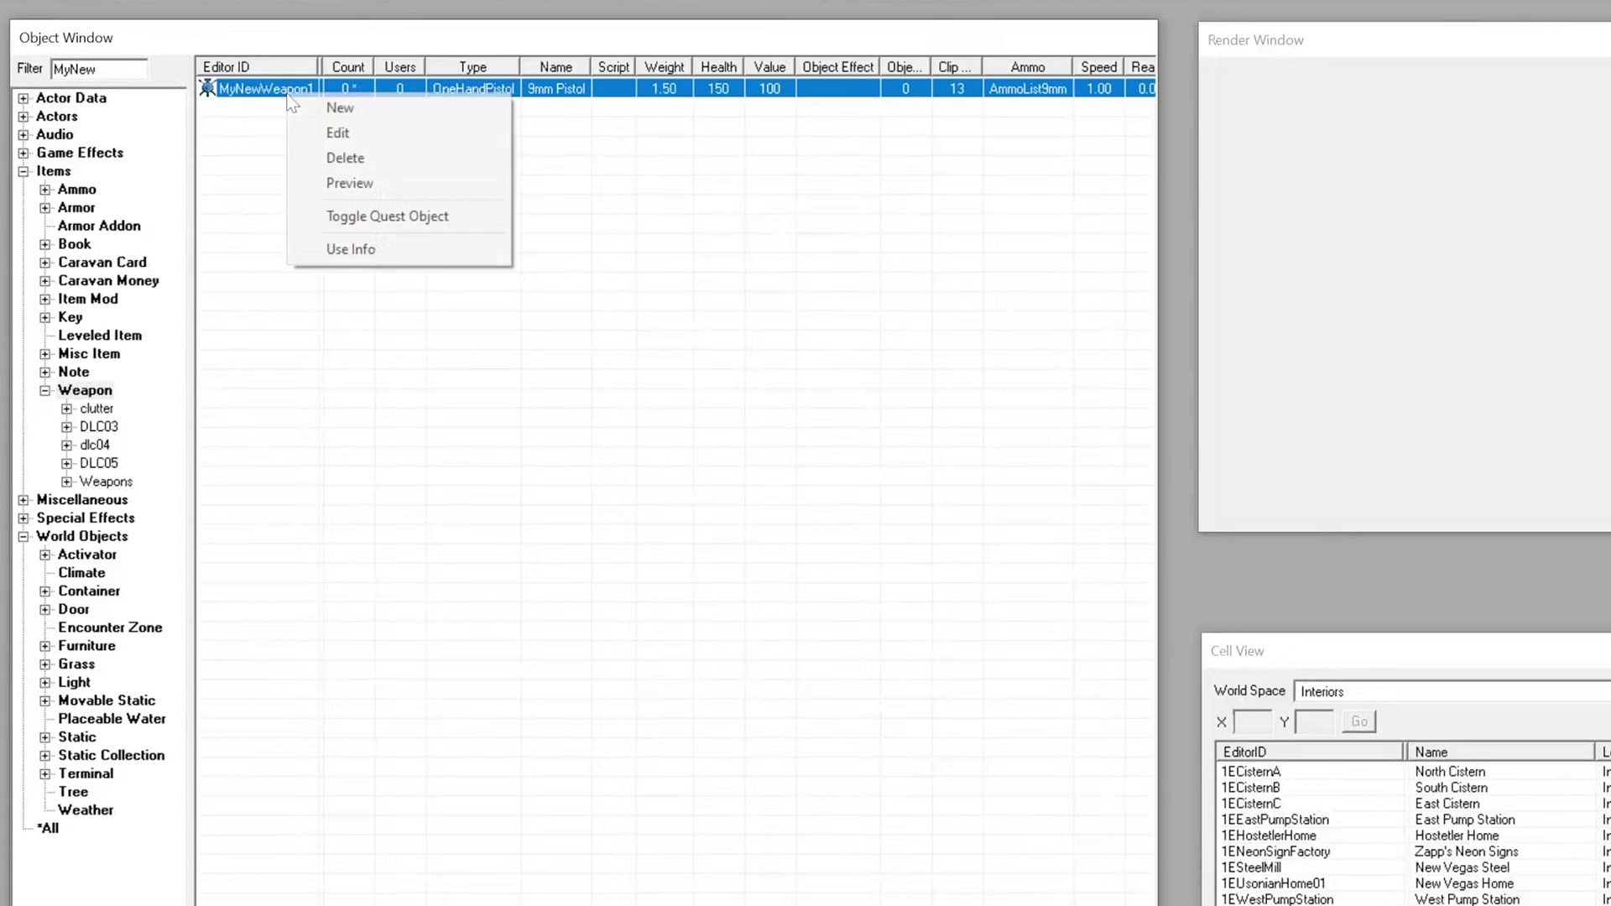
{"action": "left_click", "coordinate": [340, 133]}
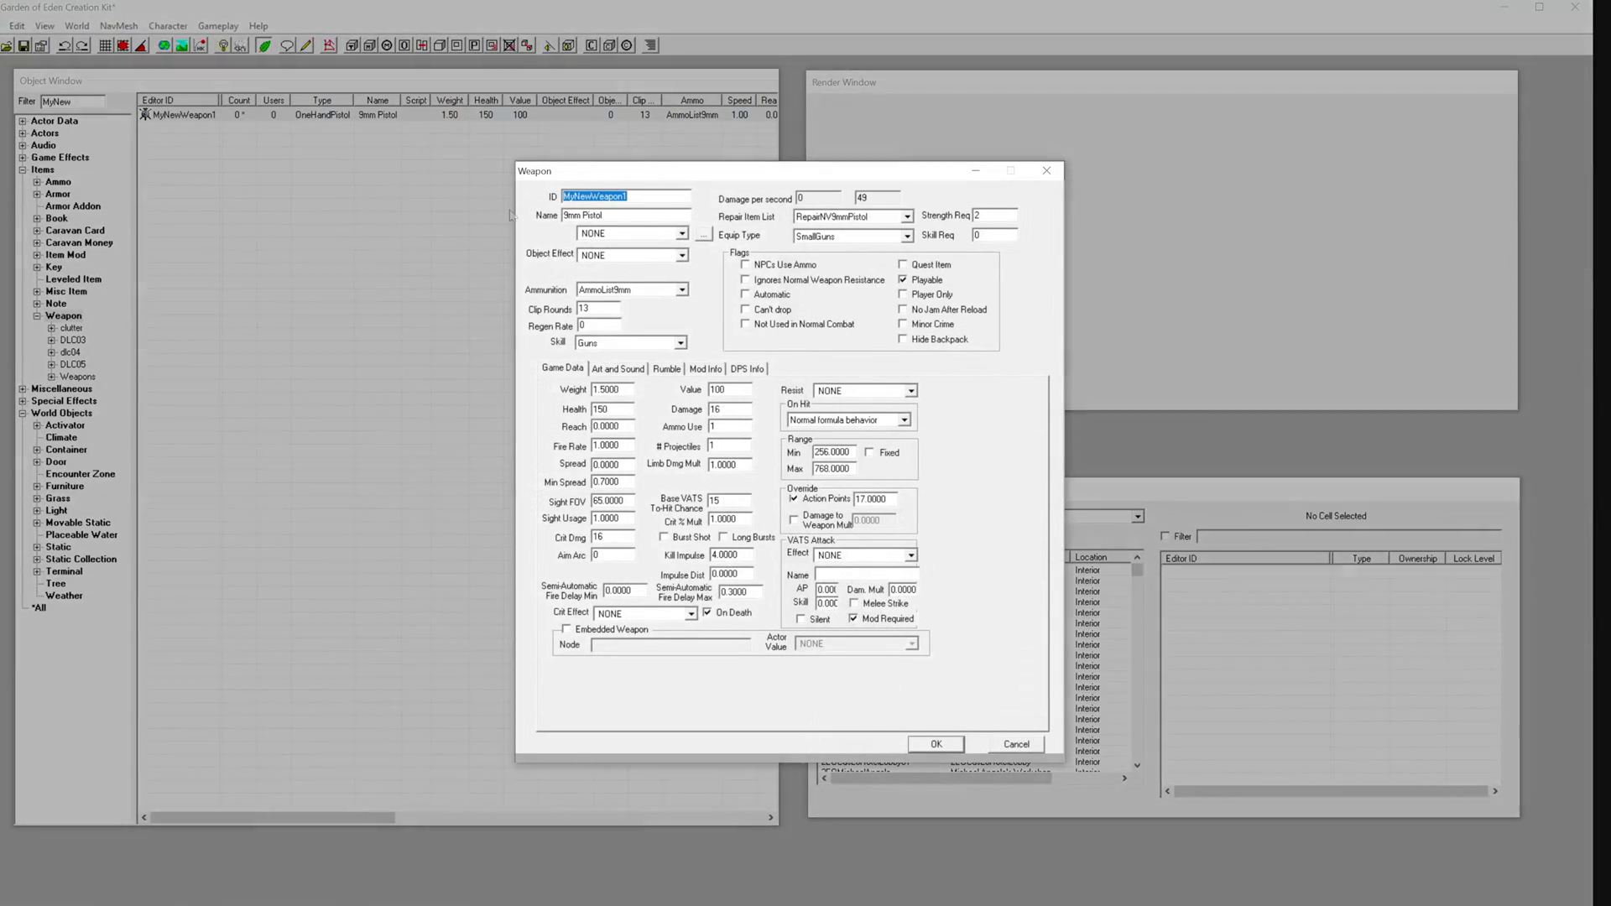
{"action": "key", "text": "Tab"}
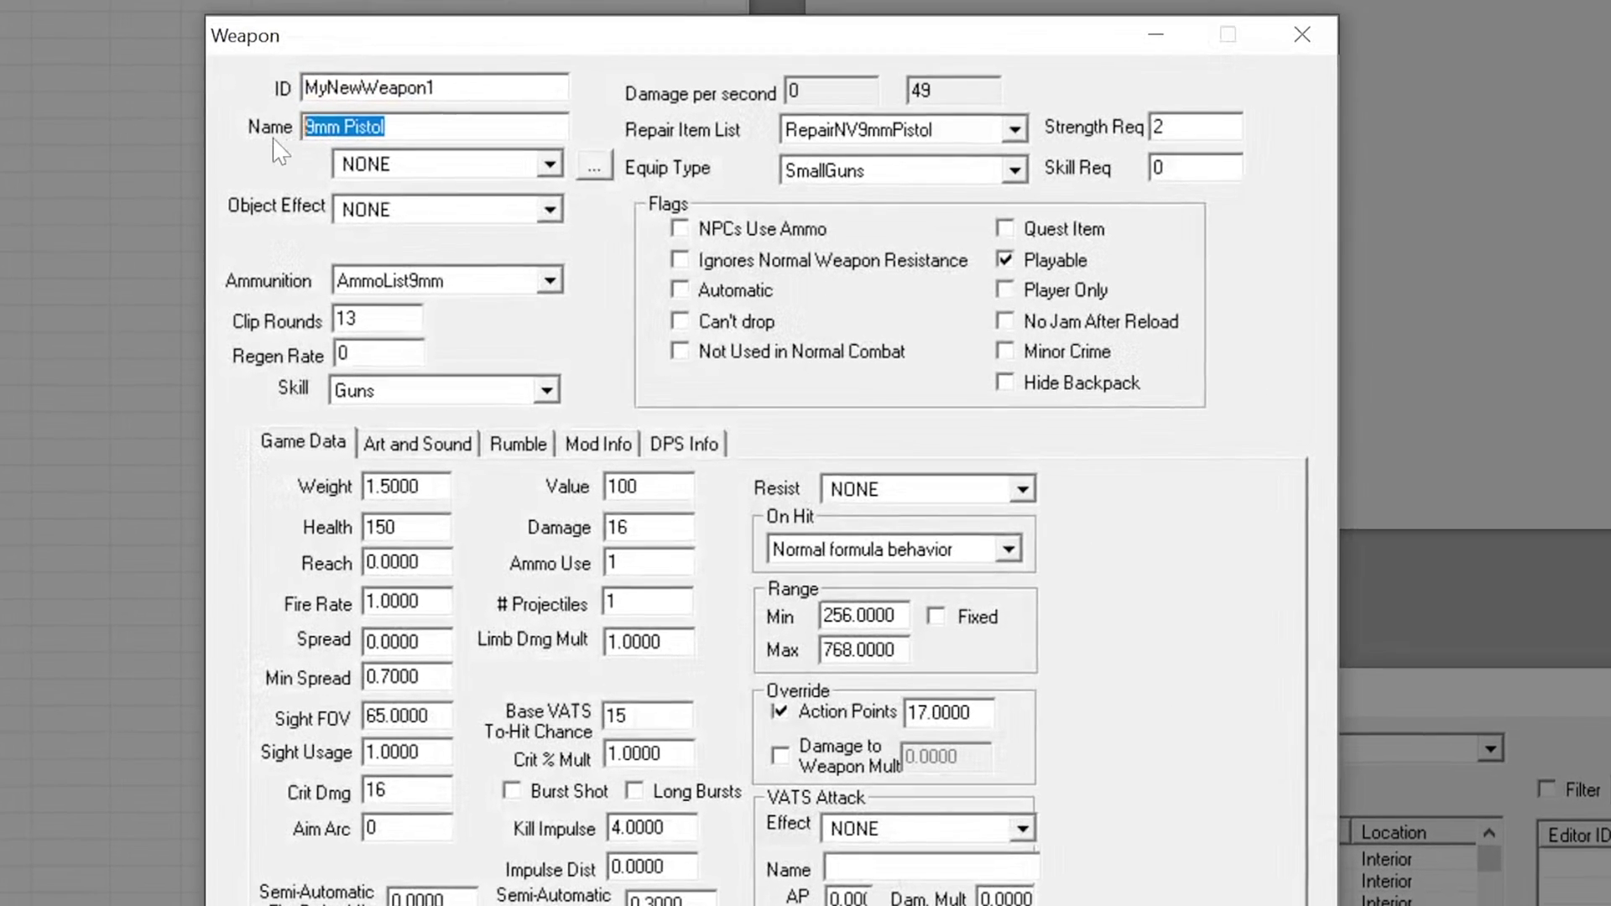
{"action": "type", "text": "Mega "}
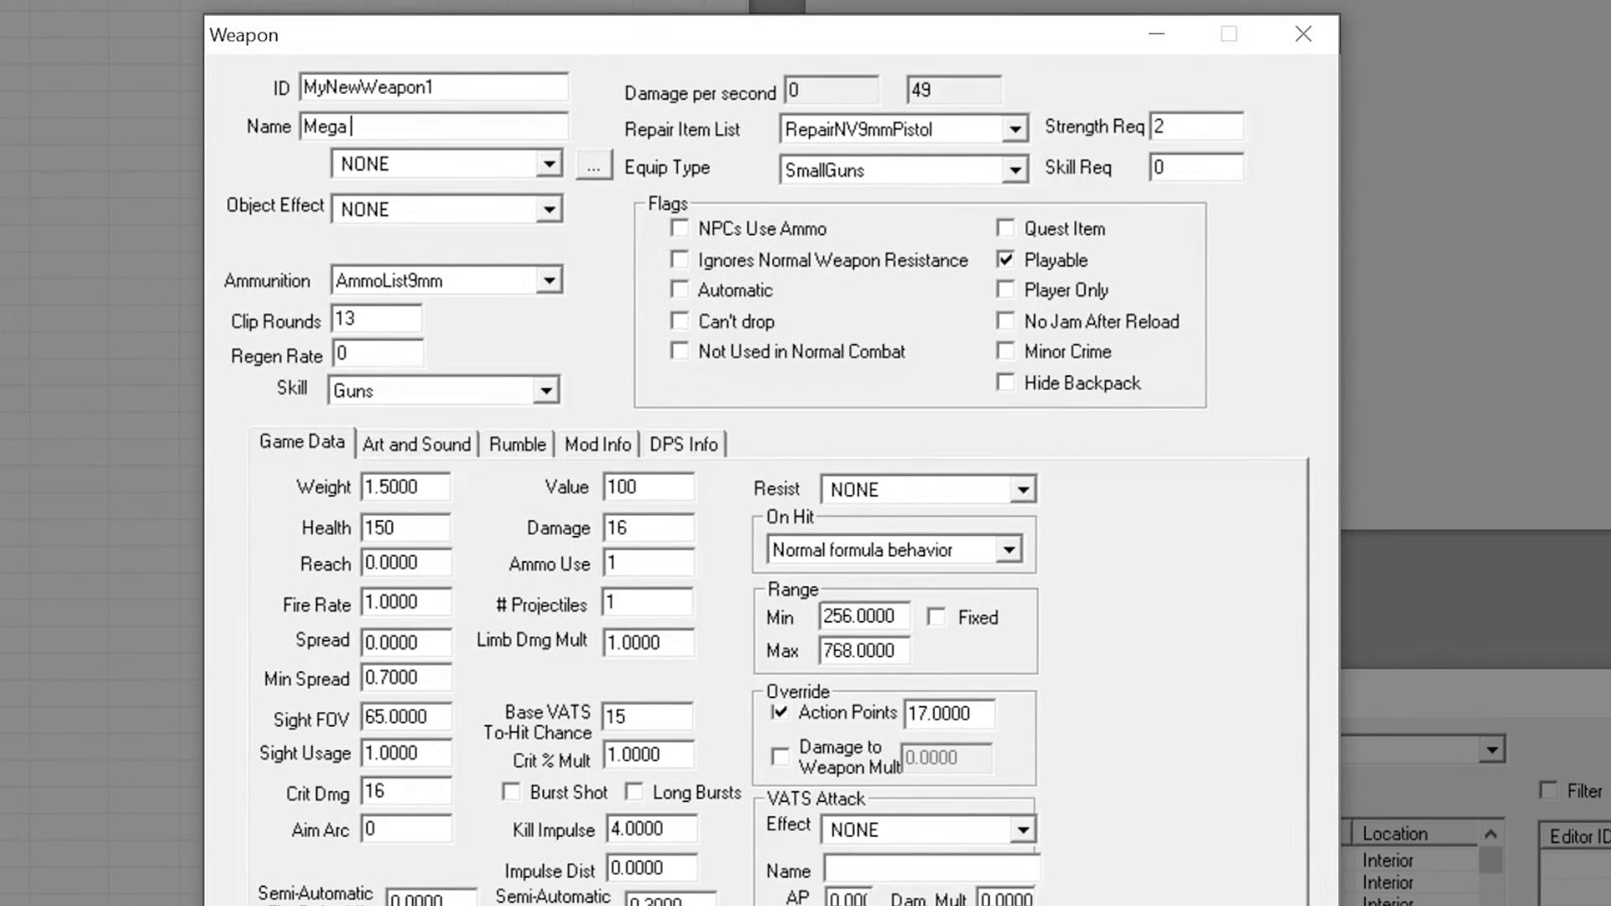
{"action": "type", "text": "Pistol 5000"}
Set the weapon's damage to 50, value to 500 and number of projectiles to 5, and save the changes
{"action": "double_click", "coordinate": [619, 528]}
{"action": "type", "text": "50"}
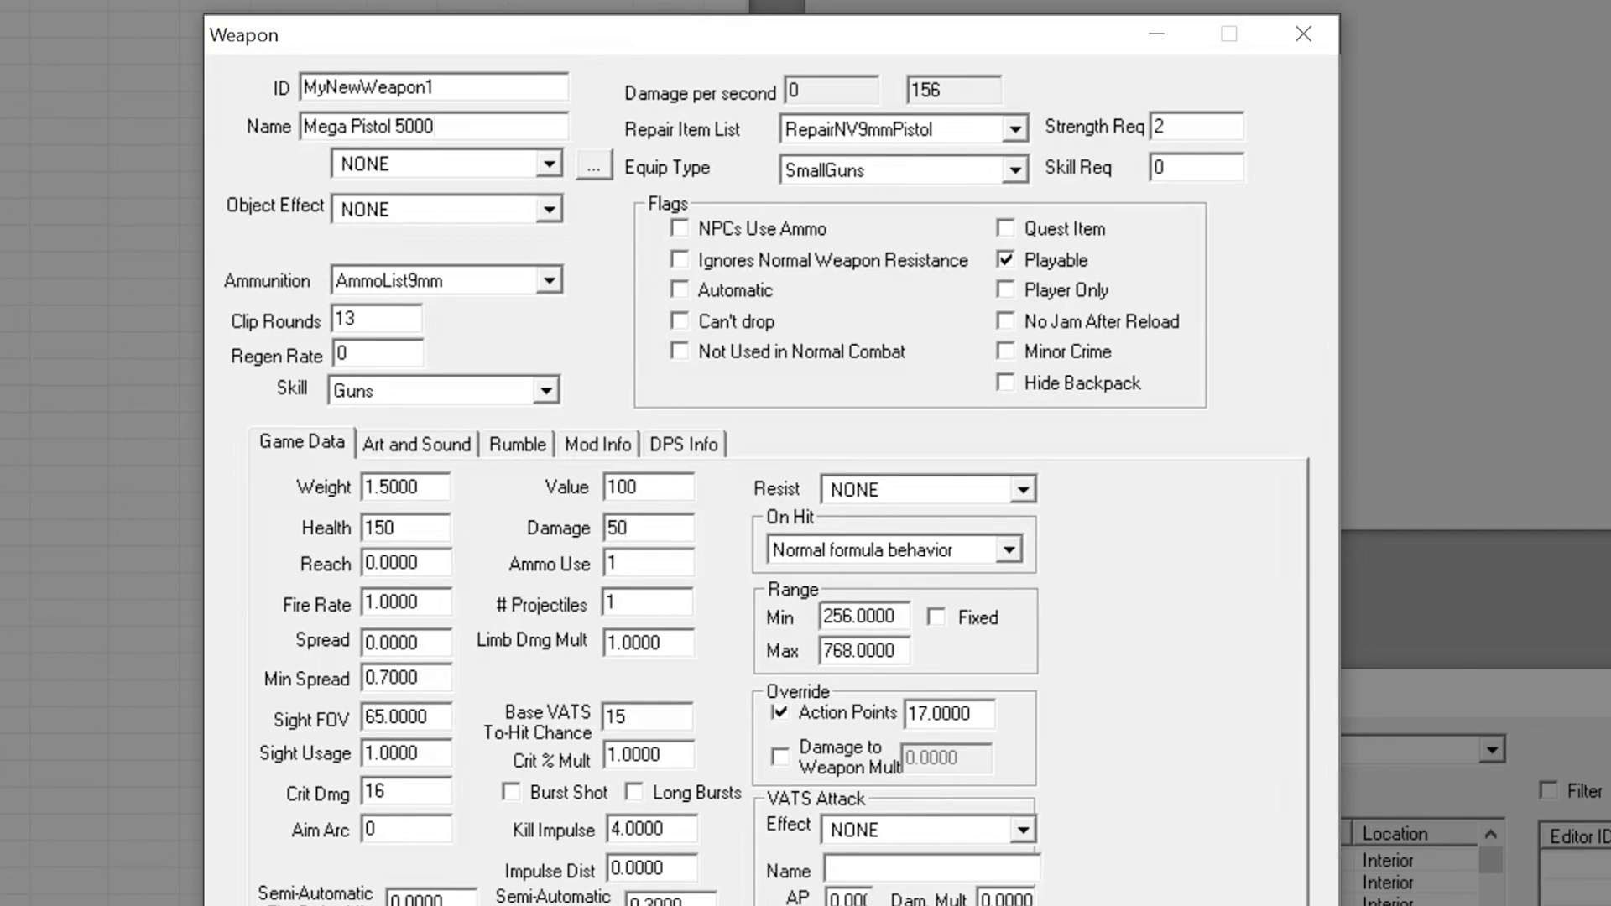
{"action": "left_click_drag", "start_coordinate": [640, 488], "coordinate": [597, 495]}
{"action": "type", "text": "500"}
{"action": "left_click_drag", "start_coordinate": [625, 601], "coordinate": [606, 601]}
{"action": "type", "text": "5"}
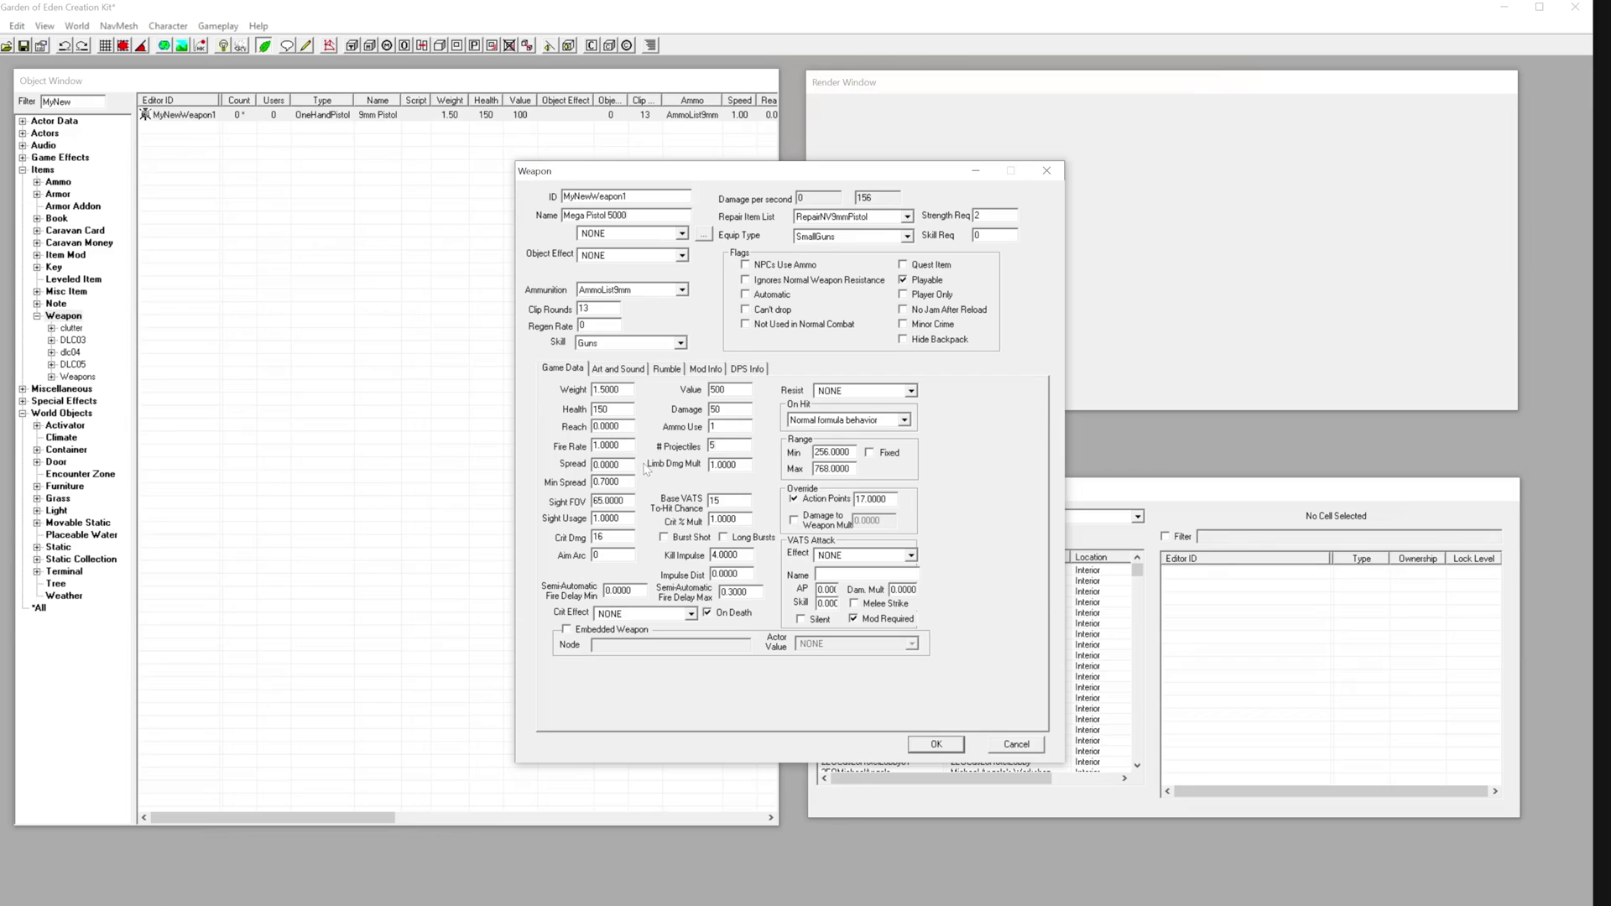
{"action": "left_click", "coordinate": [937, 744]}
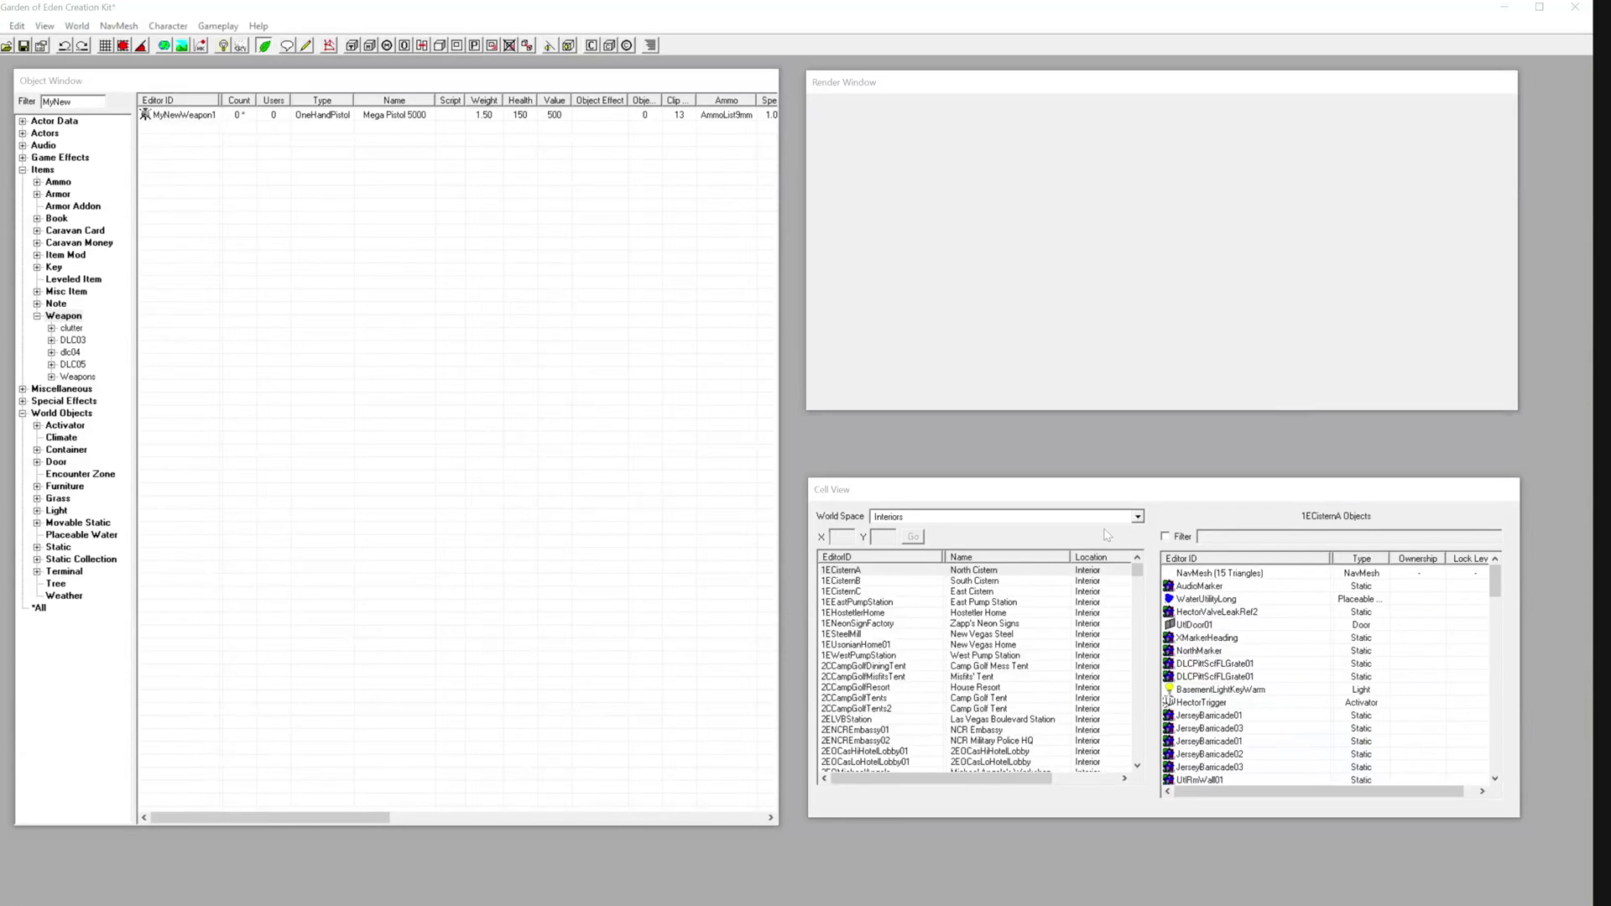
Switch the cell view to the WastelandNV world space and load the Goodsprings cell for rendering
{"action": "left_click", "coordinate": [1138, 517]}
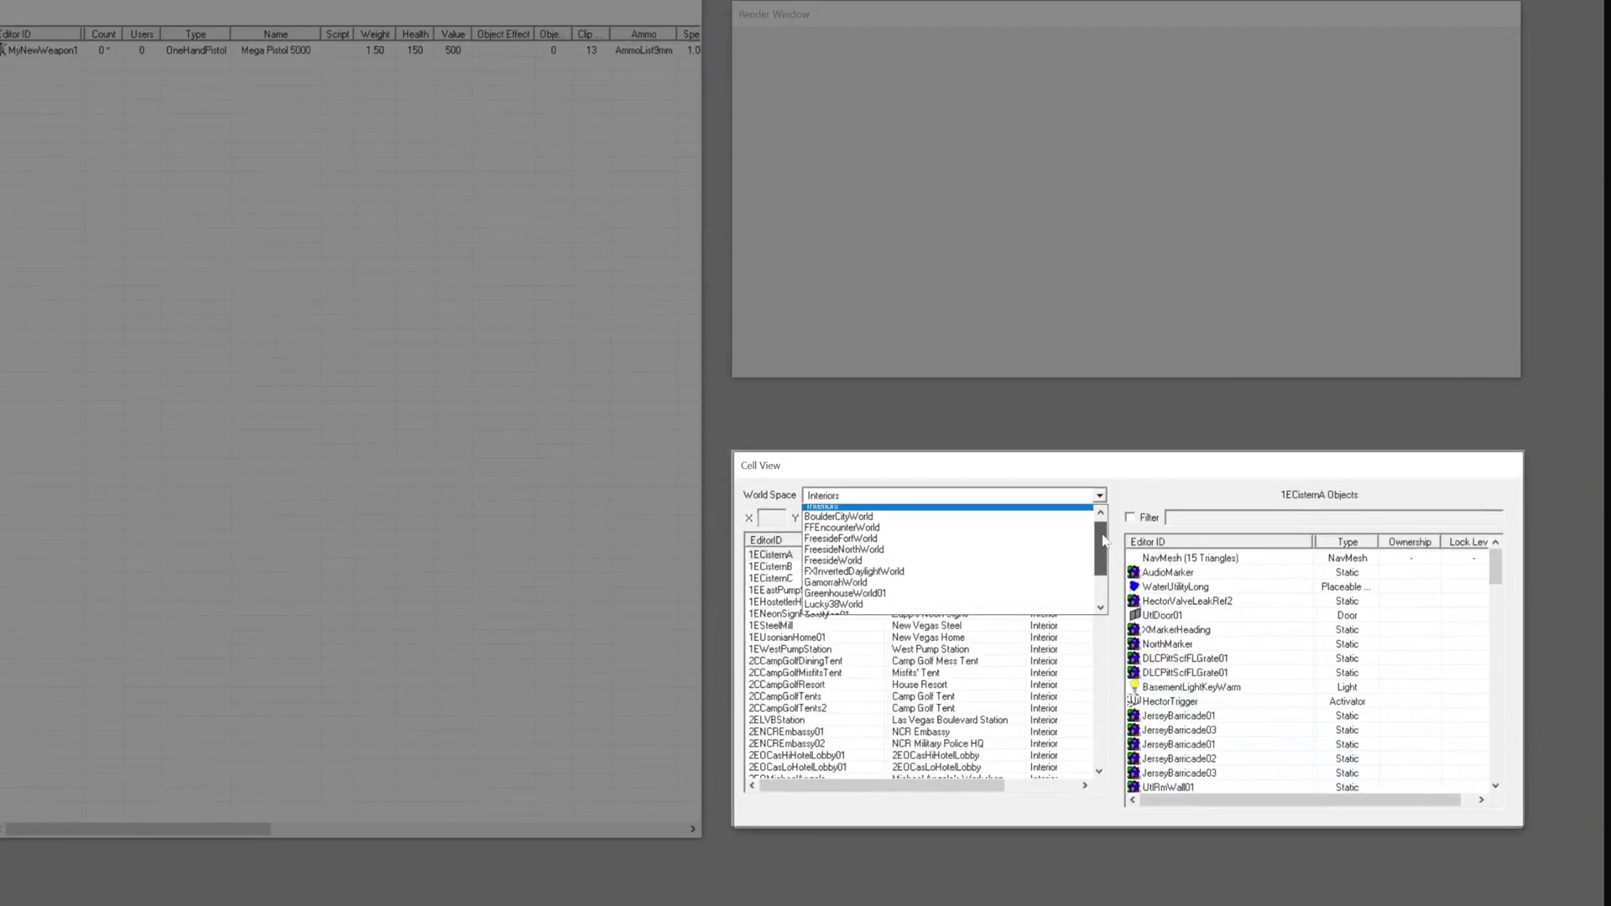
{"action": "scroll", "coordinate": [1104, 541], "scroll_direction": "down", "scroll_amount": 2}
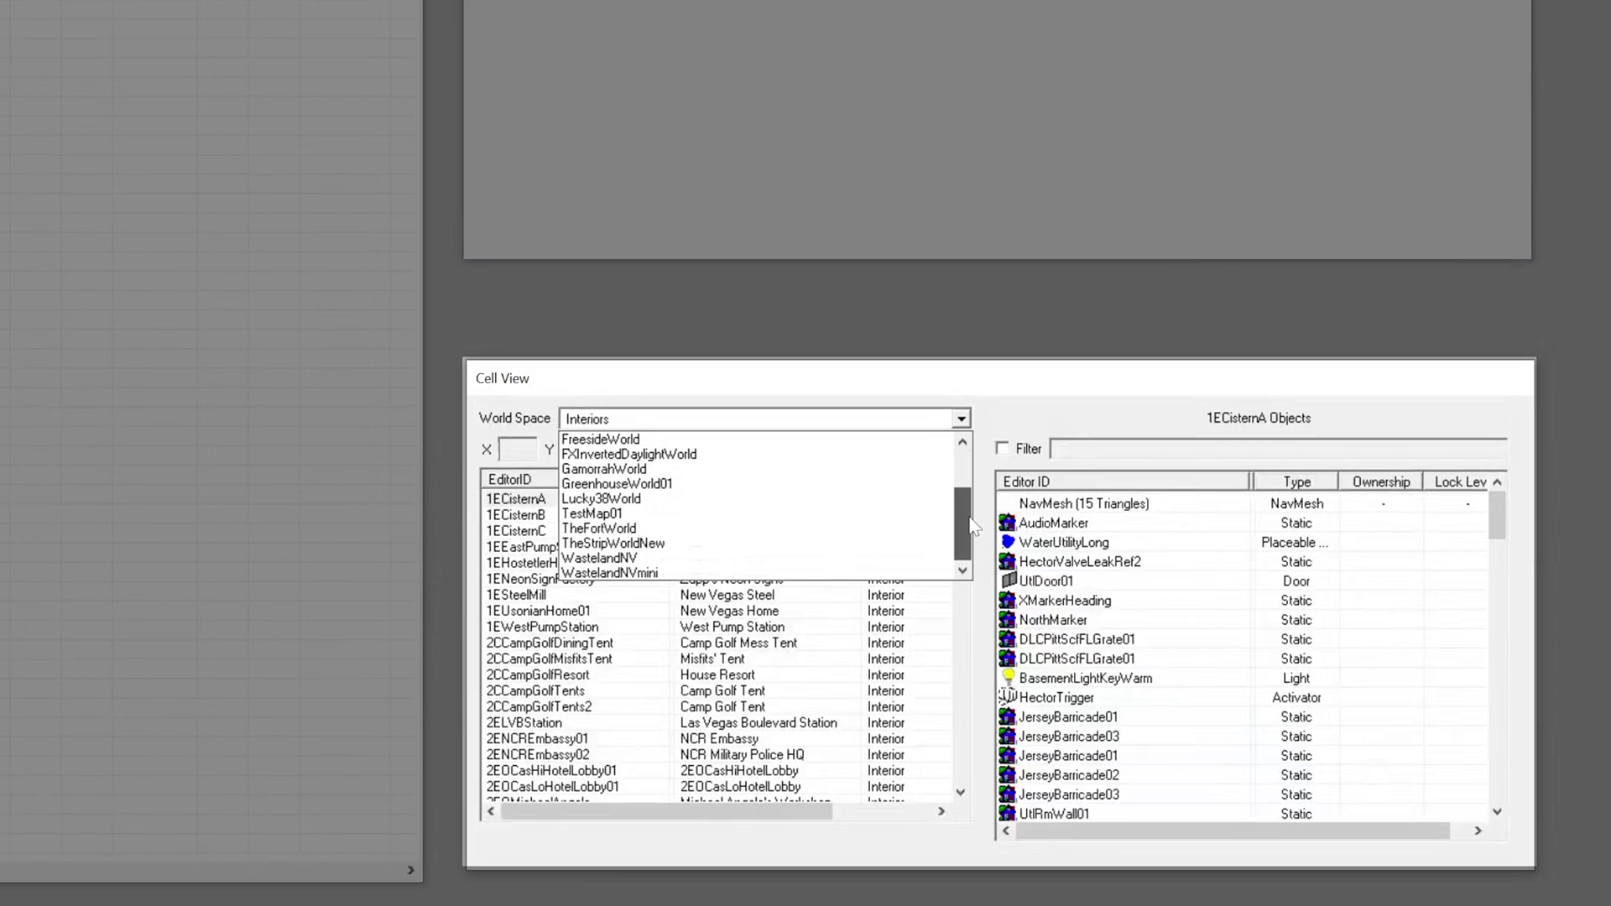
{"action": "left_click", "coordinate": [689, 558]}
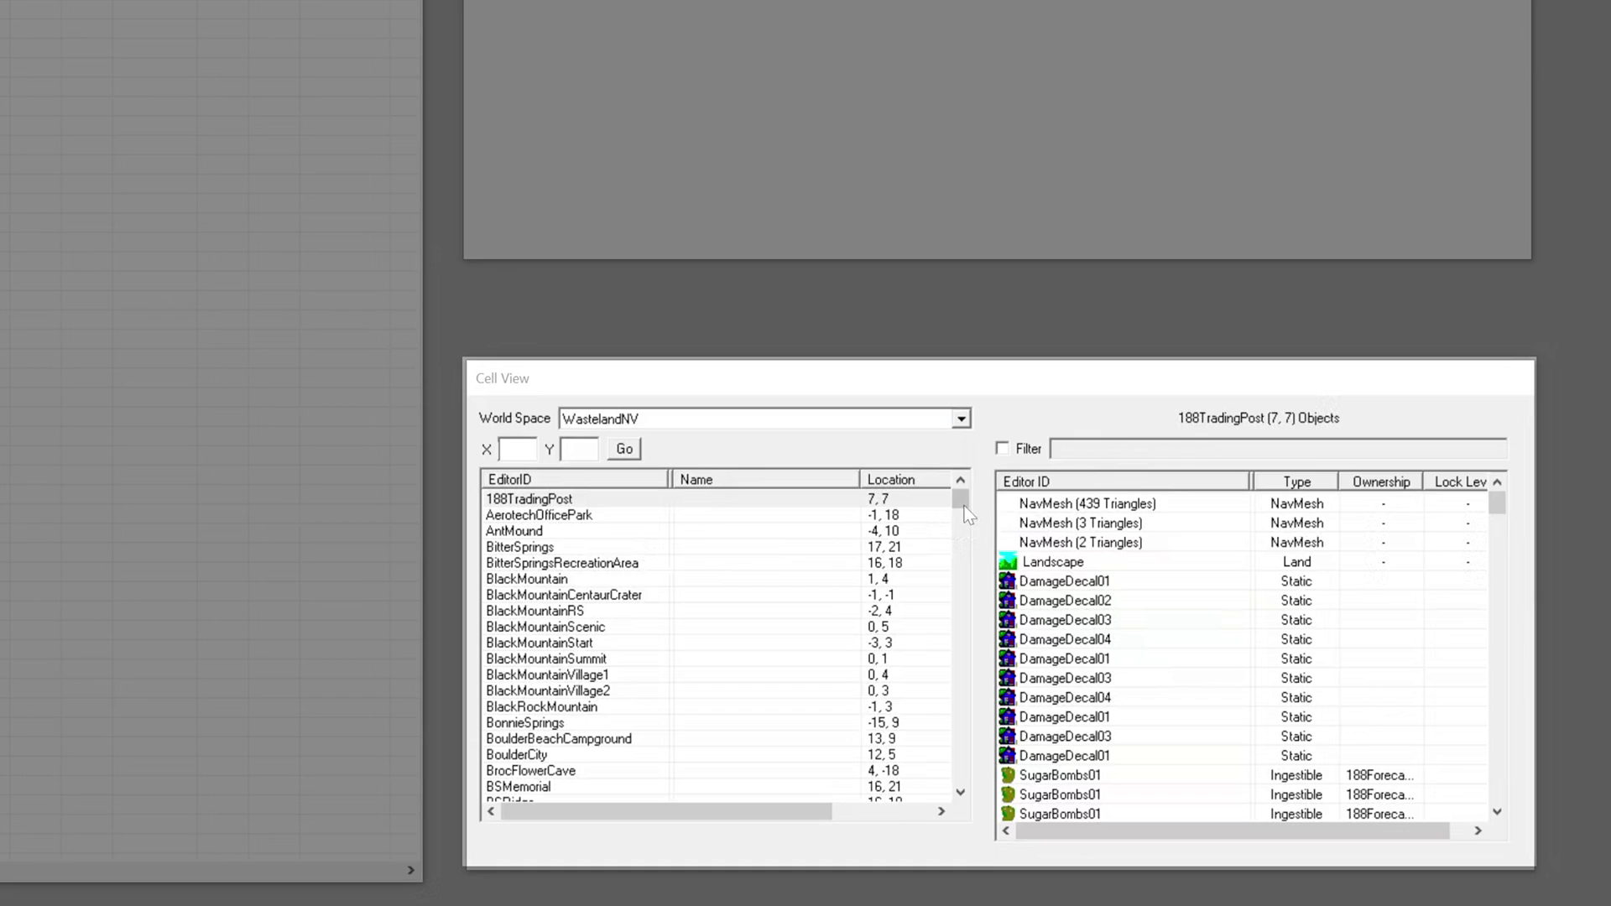
{"action": "scroll", "coordinate": [864, 552], "scroll_direction": "down", "scroll_amount": 7}
{"action": "scroll", "coordinate": [888, 549], "scroll_direction": "down", "scroll_amount": 15}
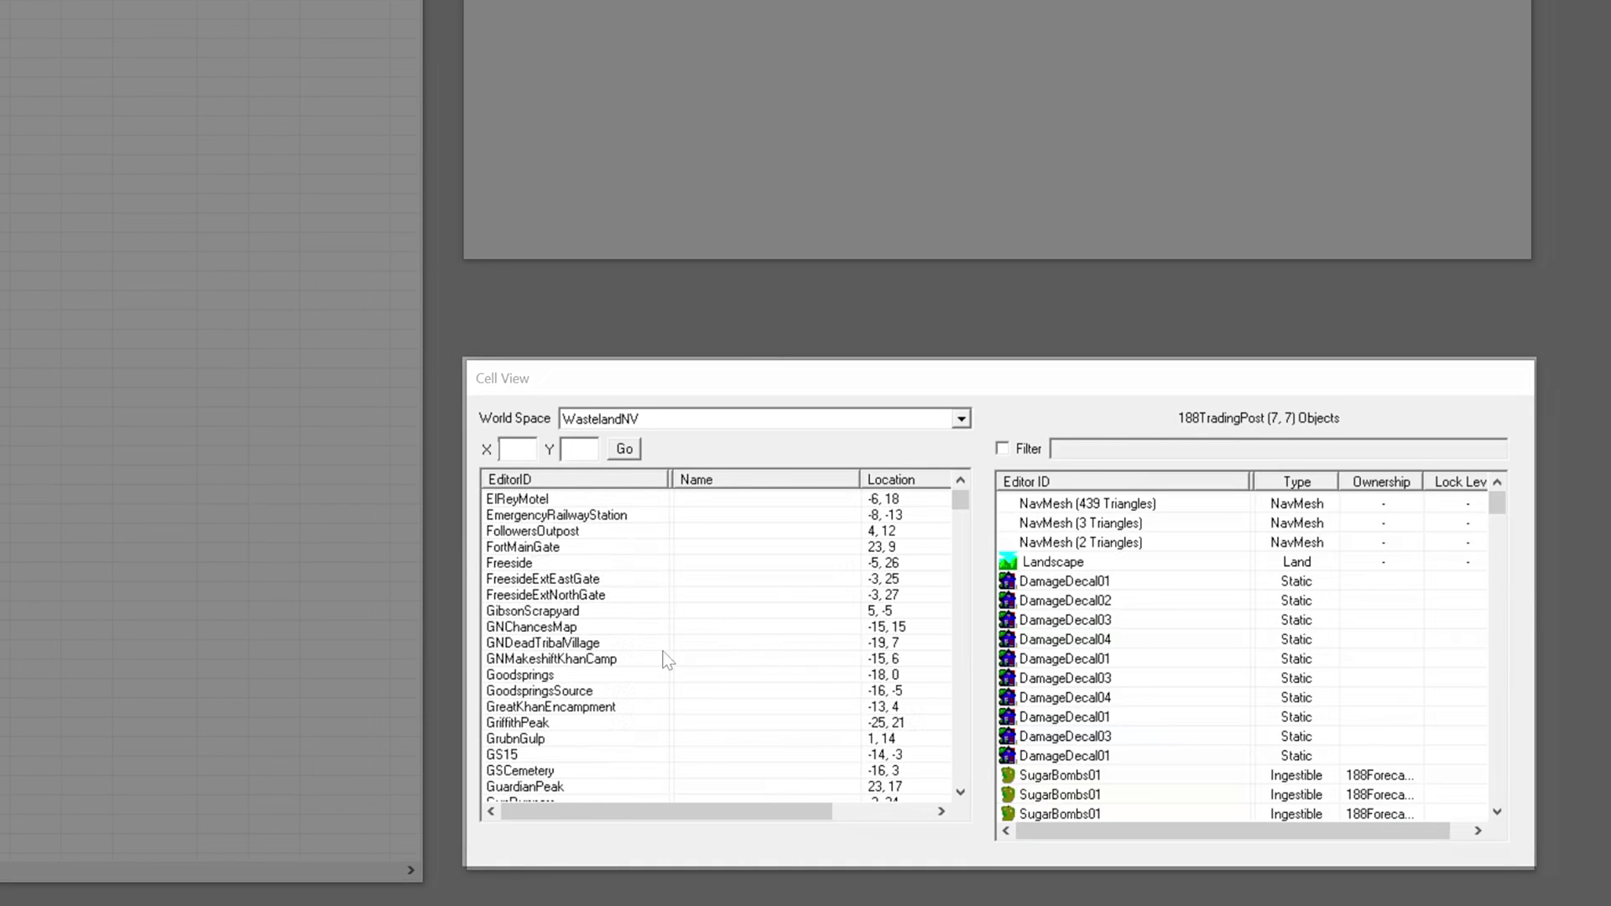
{"action": "double_click", "coordinate": [597, 675]}
Place an instance of MyNewWeapon1 on the wood-framed metal tread surface in the Goodsprings scene
{"action": "scroll", "coordinate": [1050, 60], "scroll_direction": "up", "scroll_amount": 10}
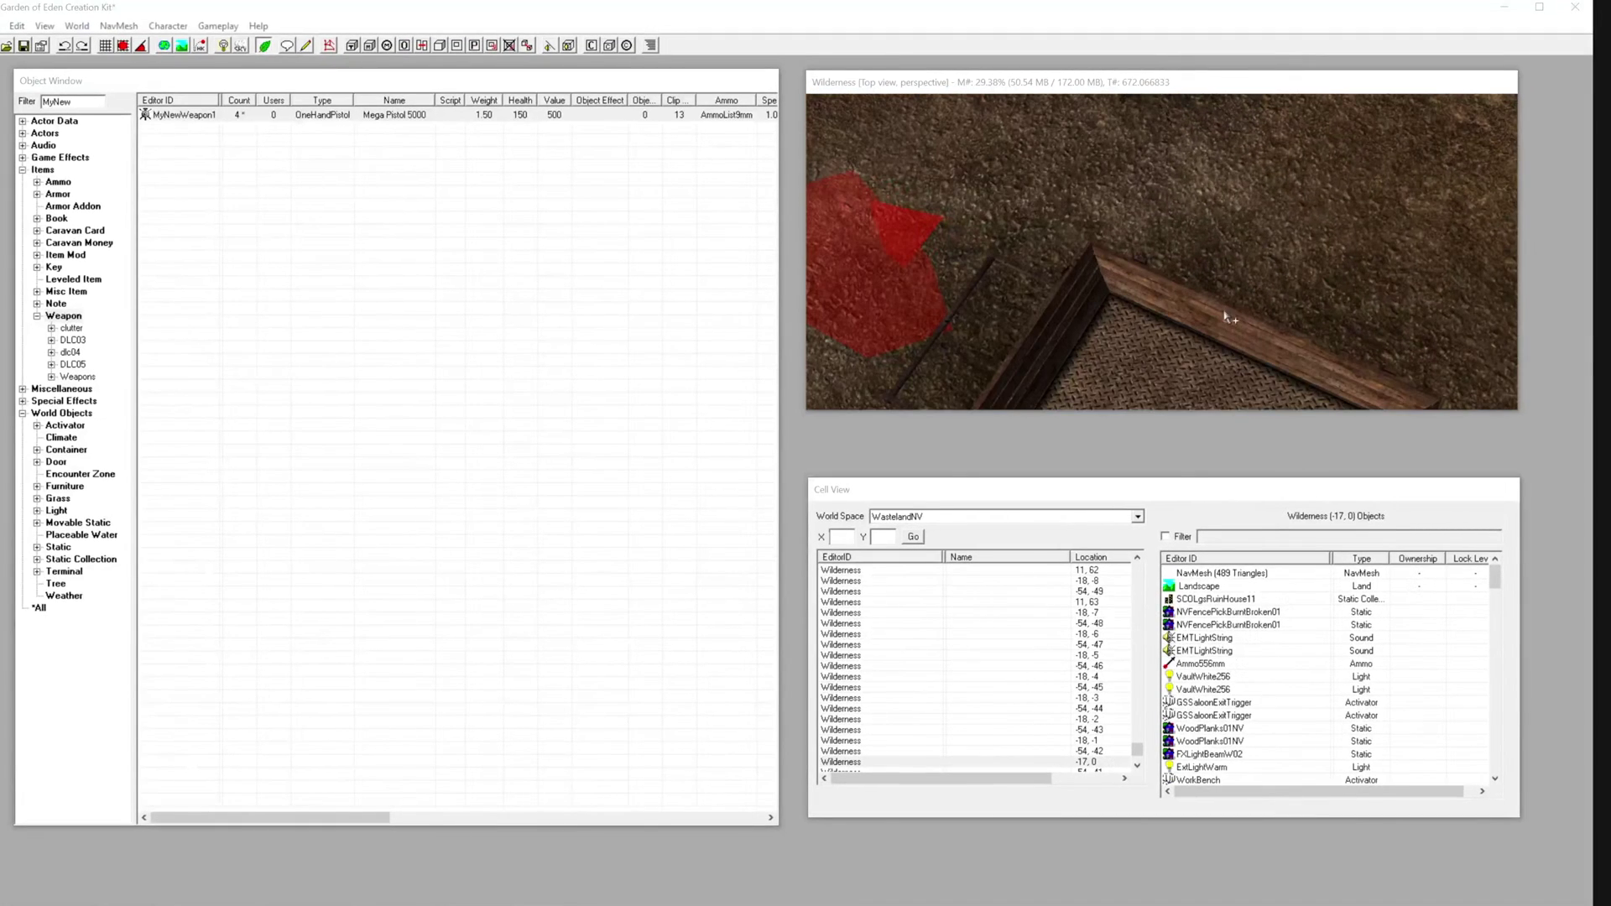
{"action": "middle_click_drag", "start_coordinate": [1240, 205], "coordinate": [1246, 175]}
{"action": "scroll", "coordinate": [1246, 168], "scroll_direction": "up", "scroll_amount": 5}
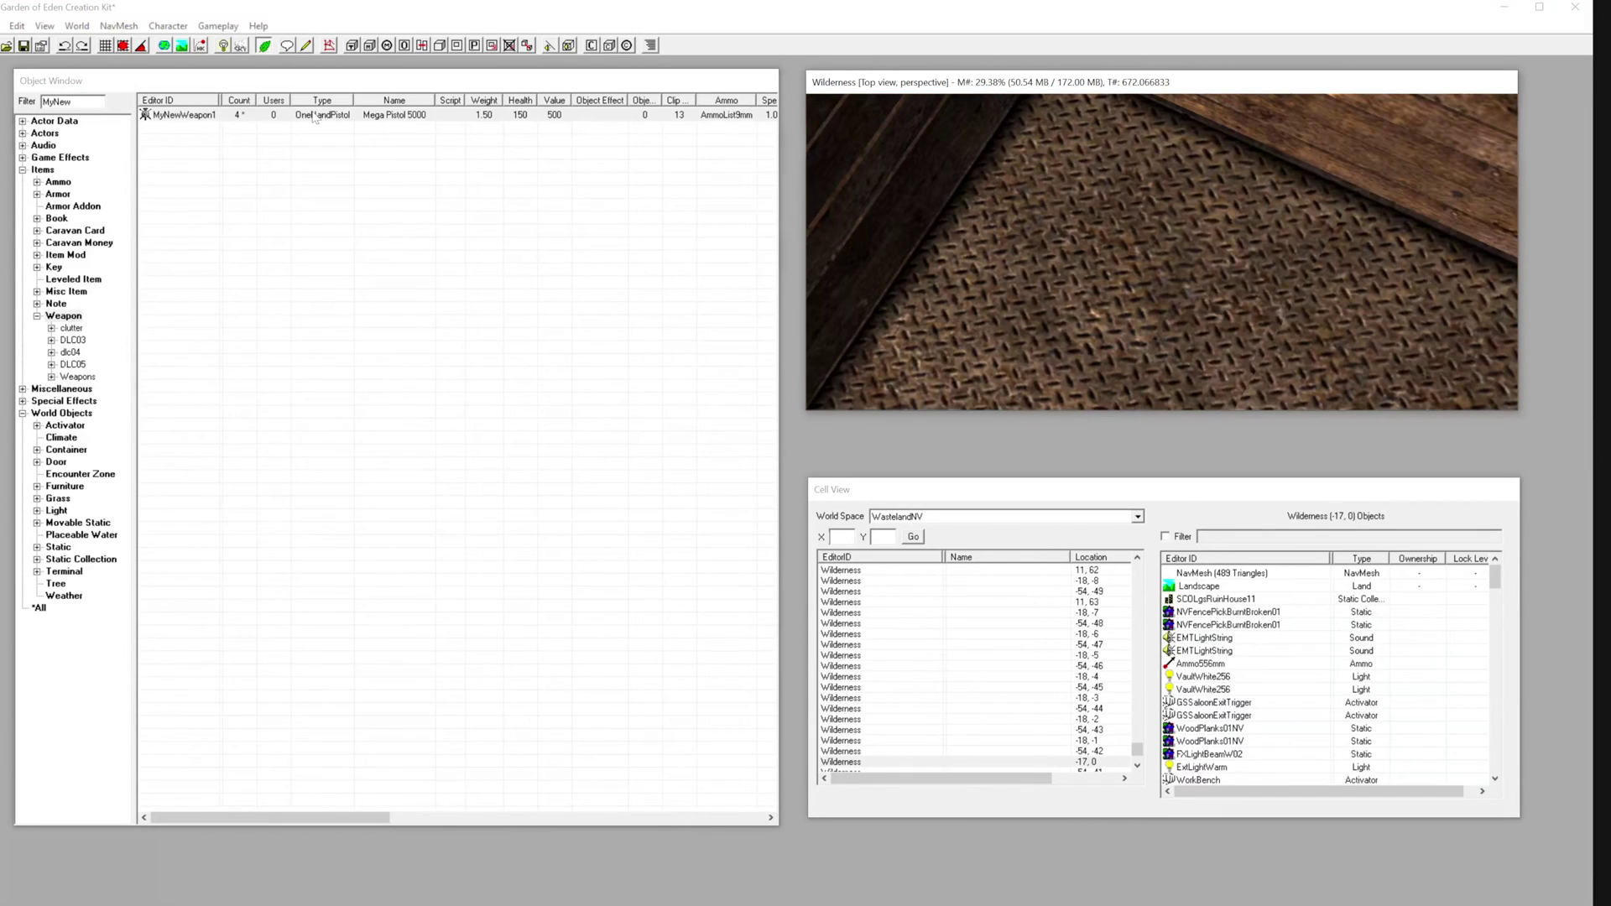
{"action": "left_click_drag", "start_coordinate": [178, 114], "coordinate": [1147, 275]}
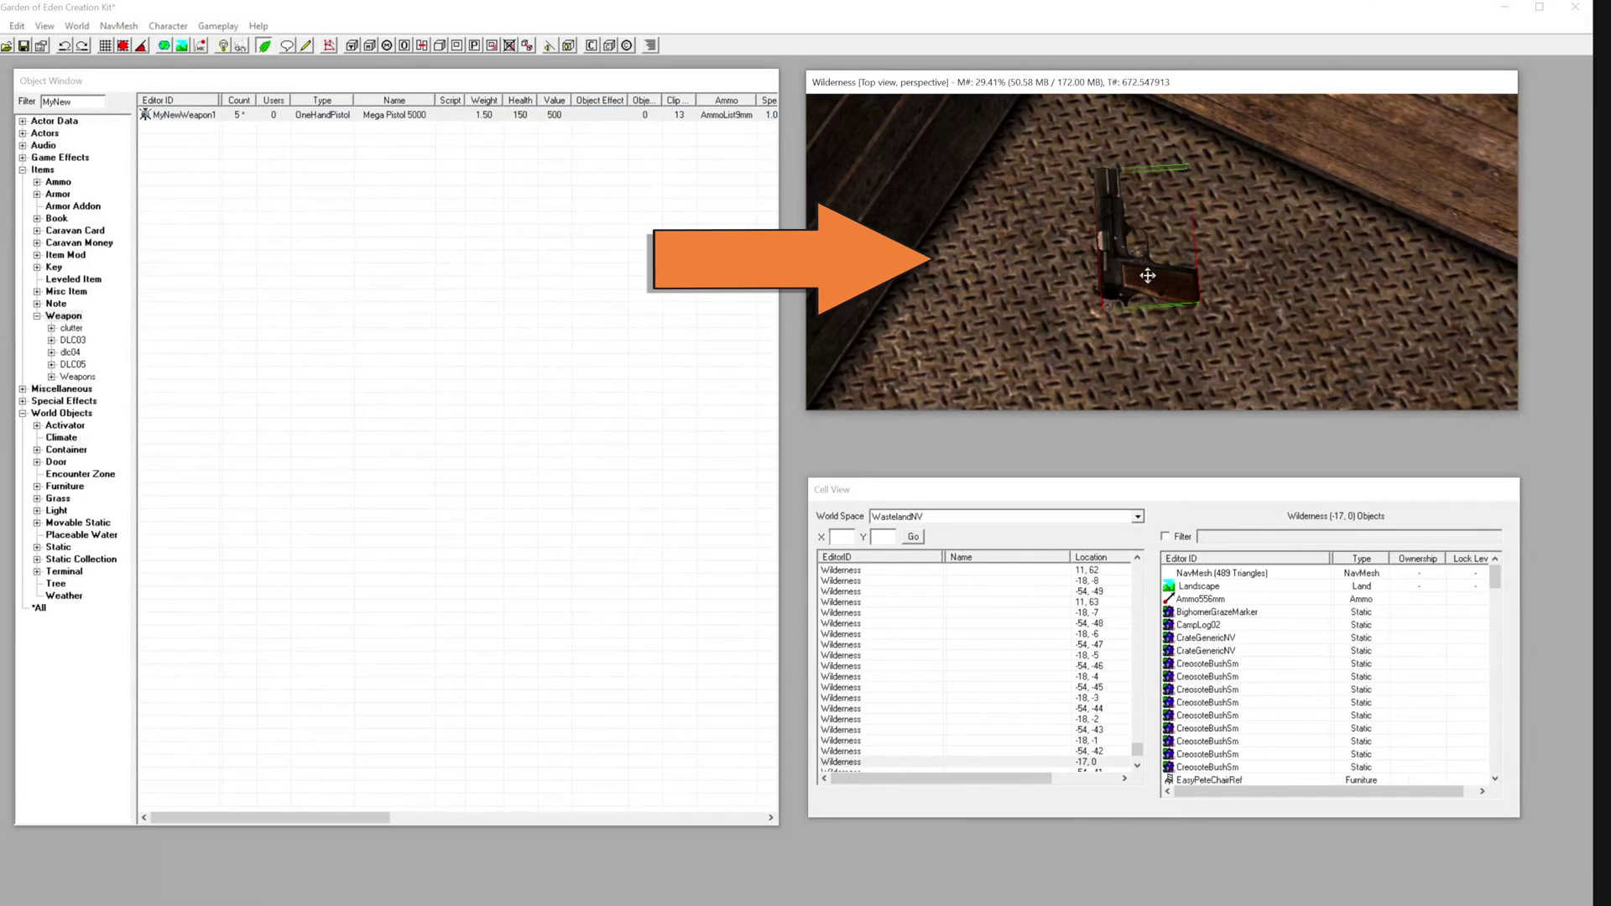
Save the plugin to the Fallout New Vegas Data folder as a TES Plugin File named MyNewWeapo
{"action": "scroll", "coordinate": [1266, 209], "scroll_direction": "down", "scroll_amount": 6}
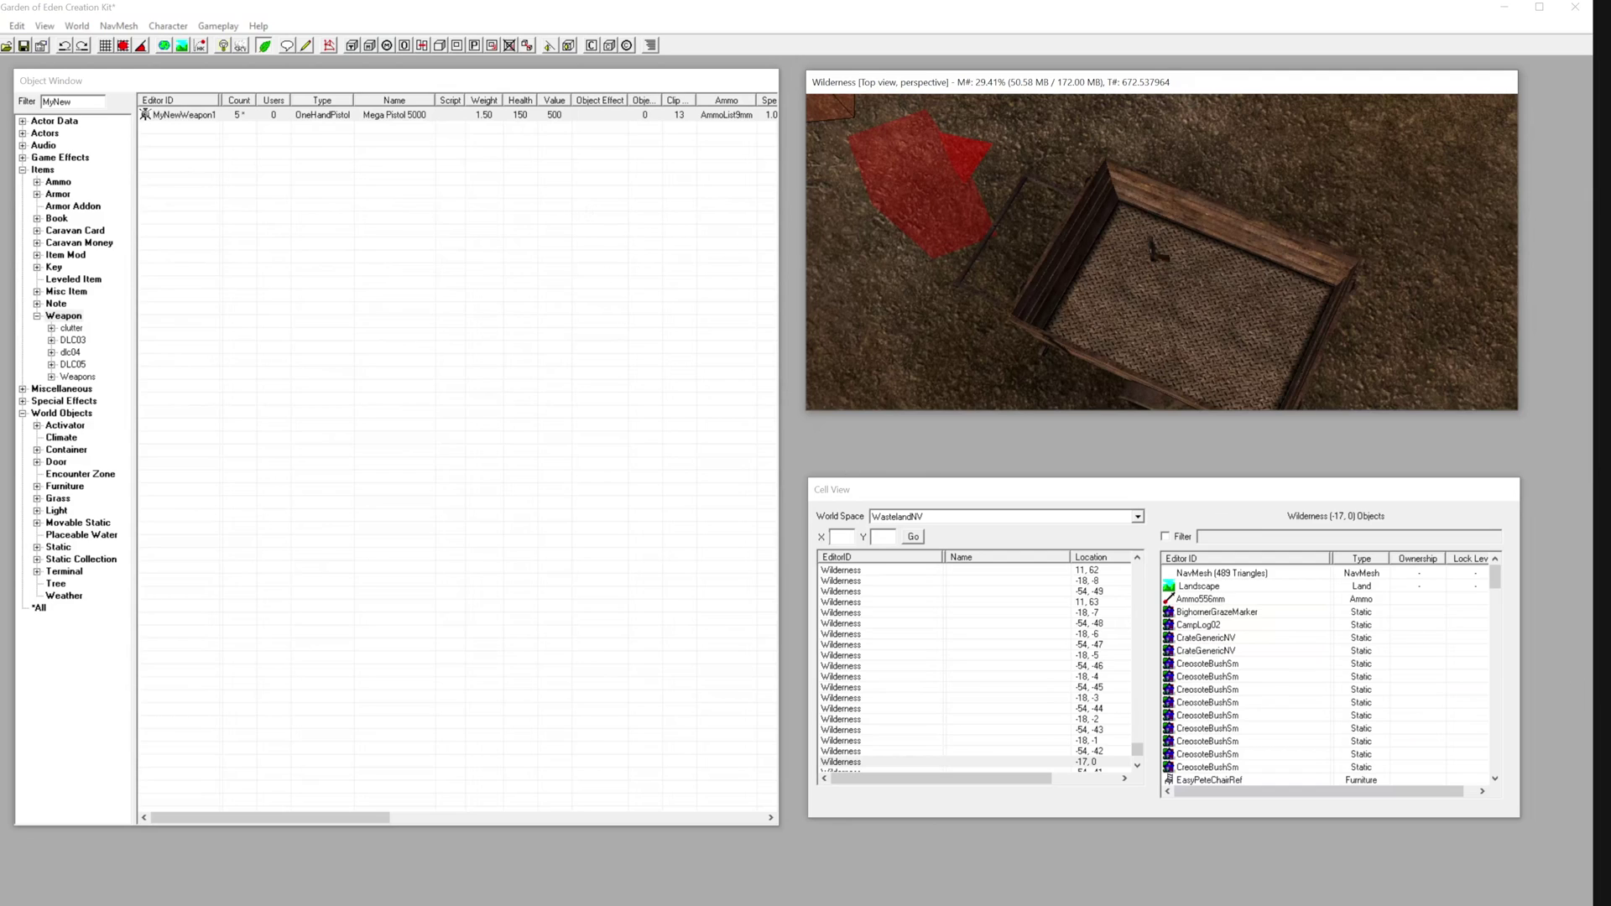
{"action": "left_click", "coordinate": [4, 26]}
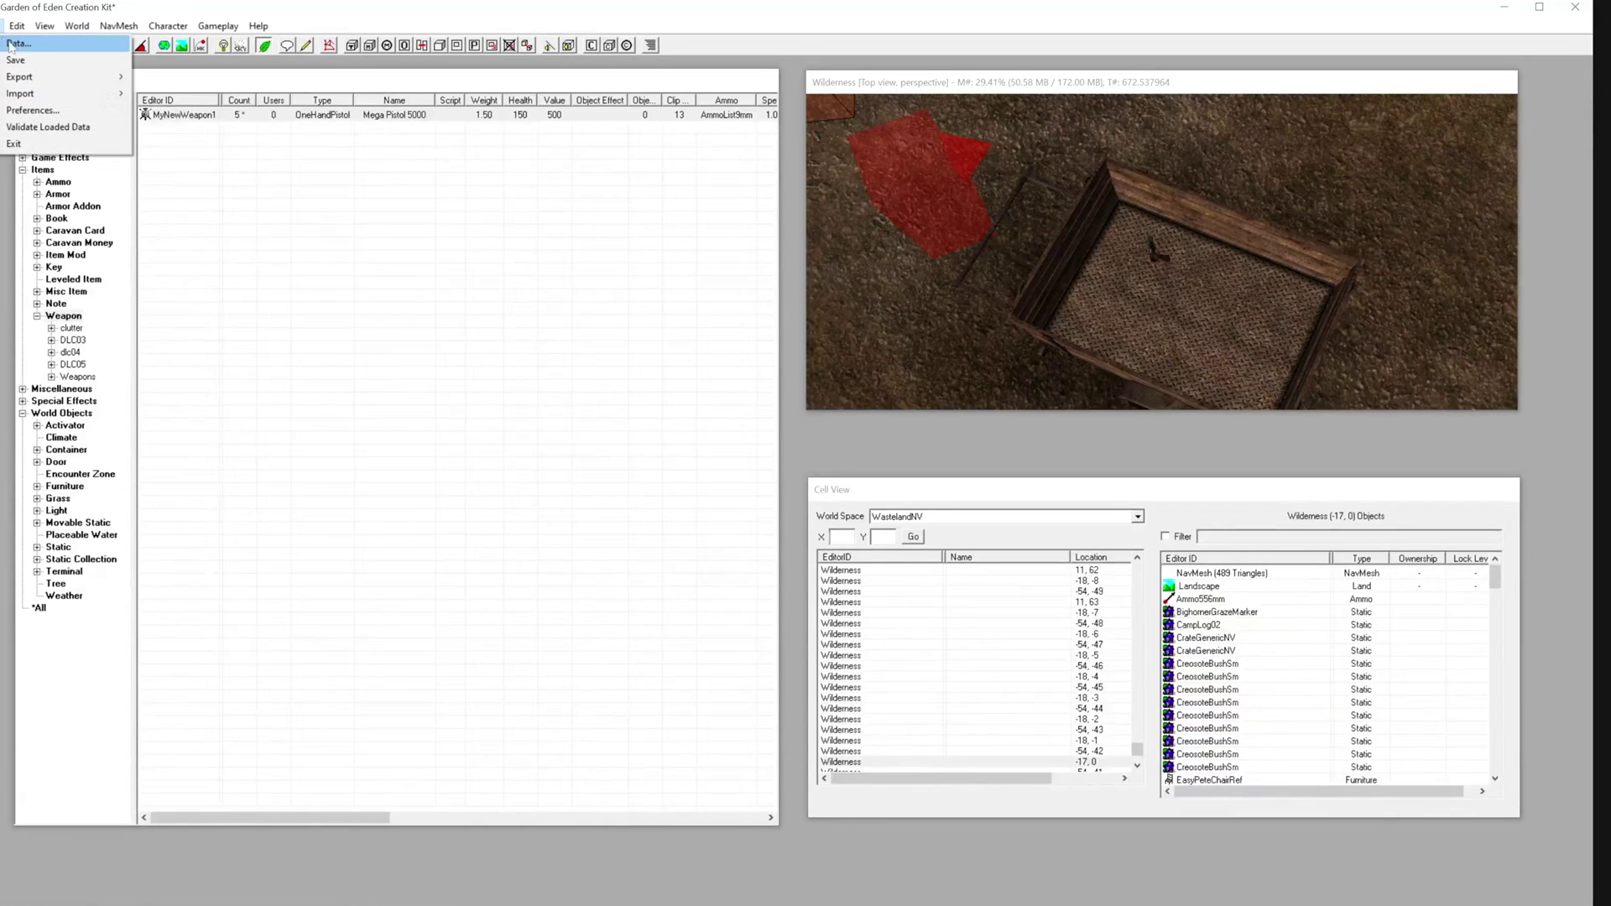
{"action": "left_click", "coordinate": [28, 61]}
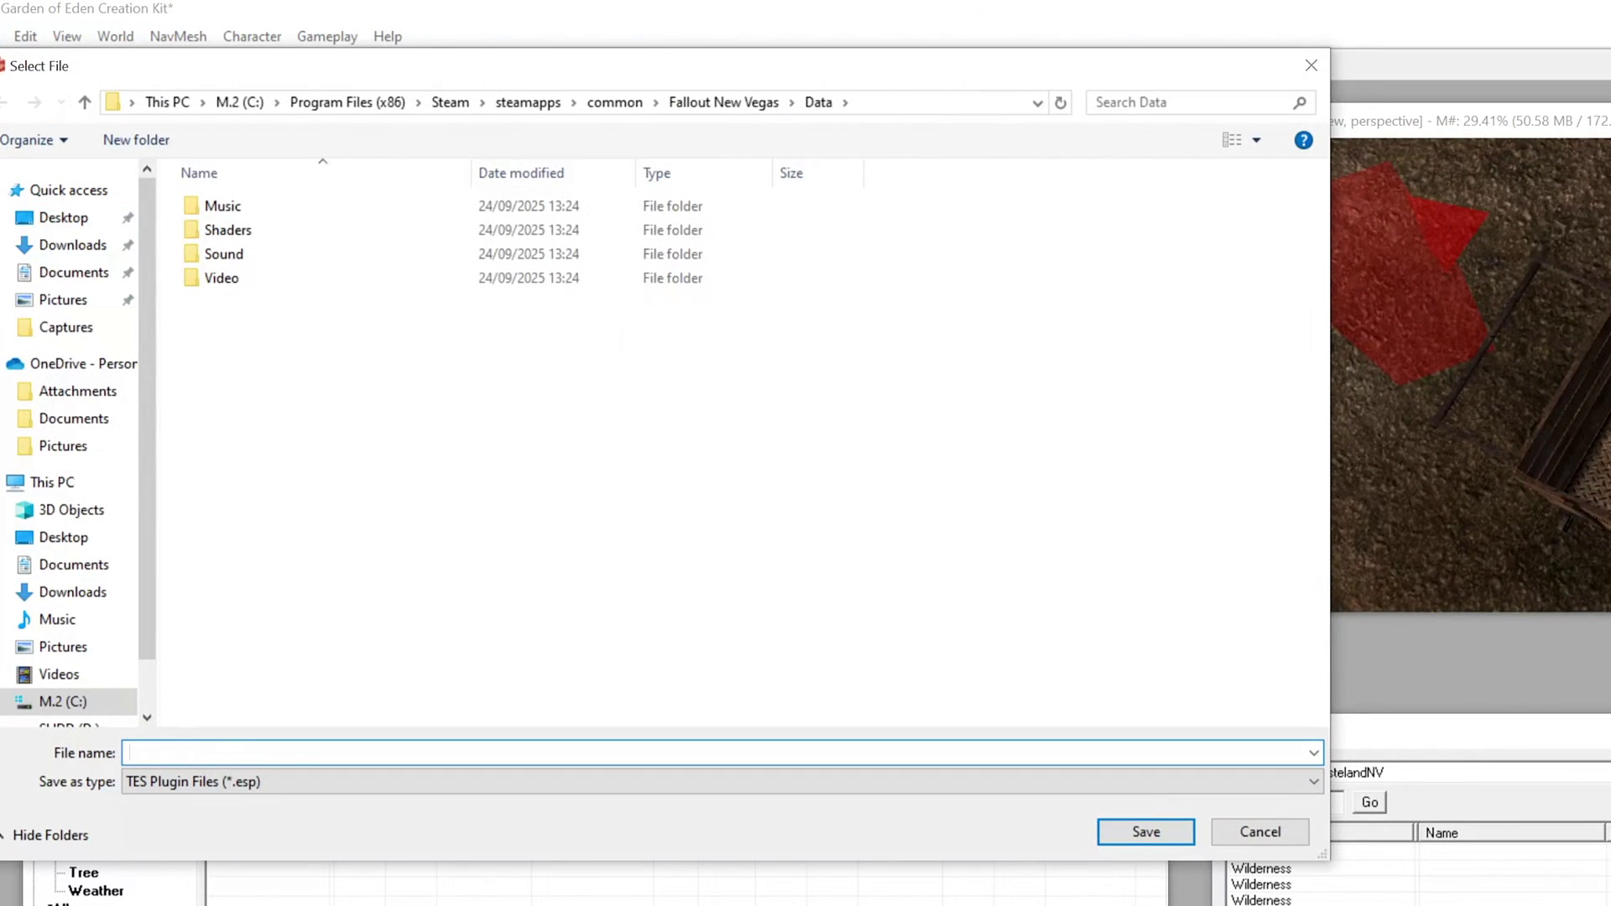
{"action": "type", "text": "MyNewWeapo"}
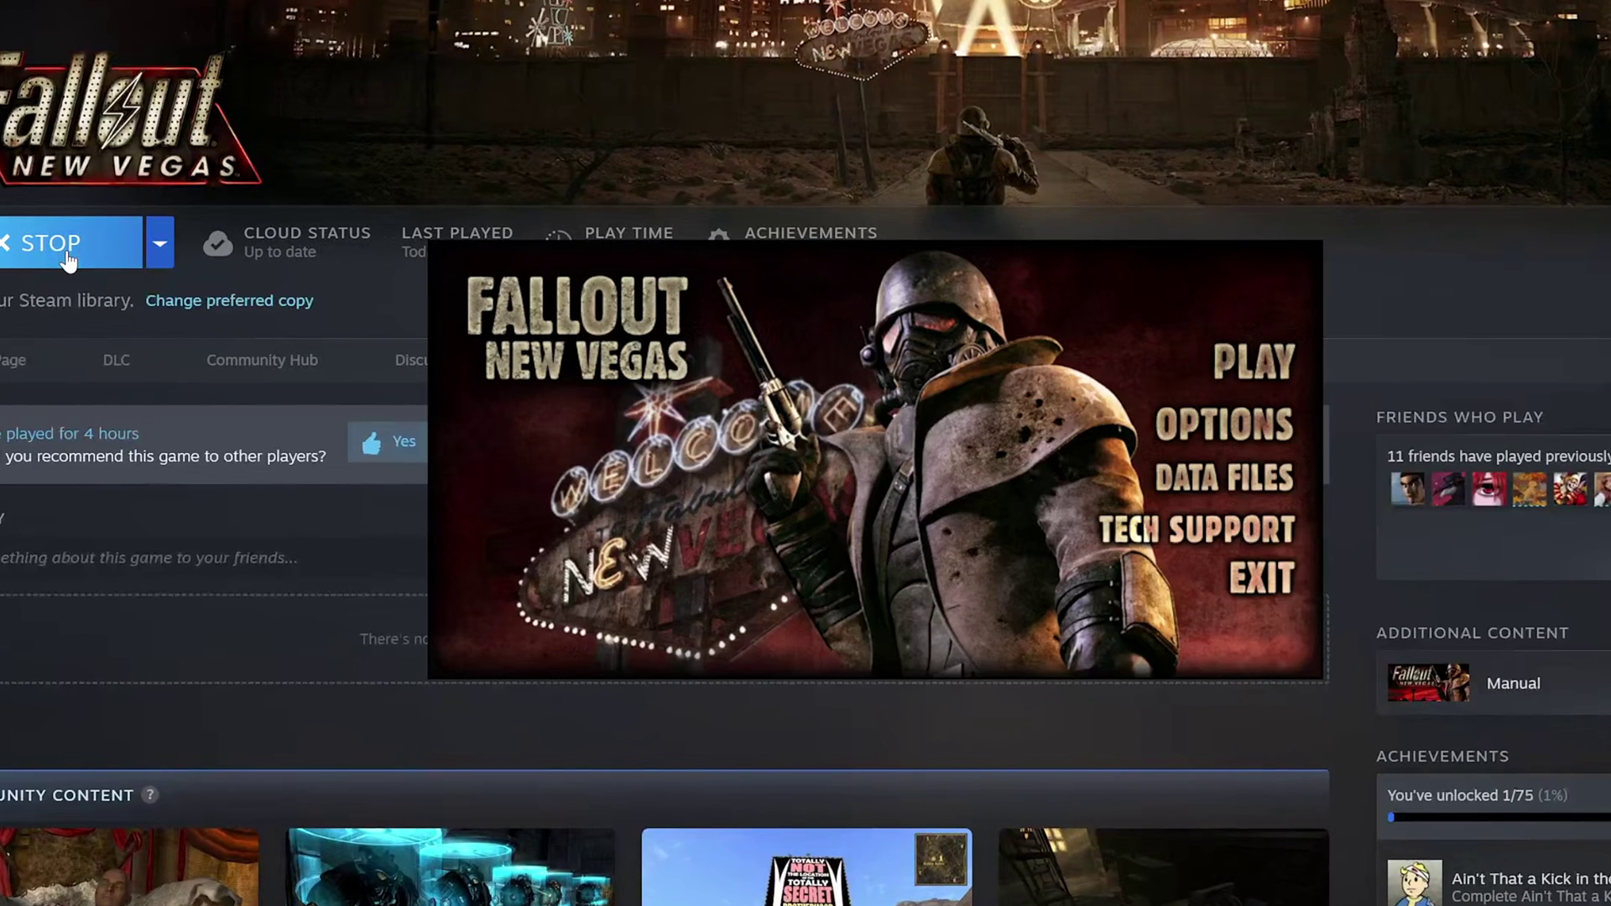
Switch to the Fallout: New Vegas launcher, open its data files, and take the Mega Pistol 5000 from the Goodsprings cart in game
{"action": "left_click", "coordinate": [1210, 476]}
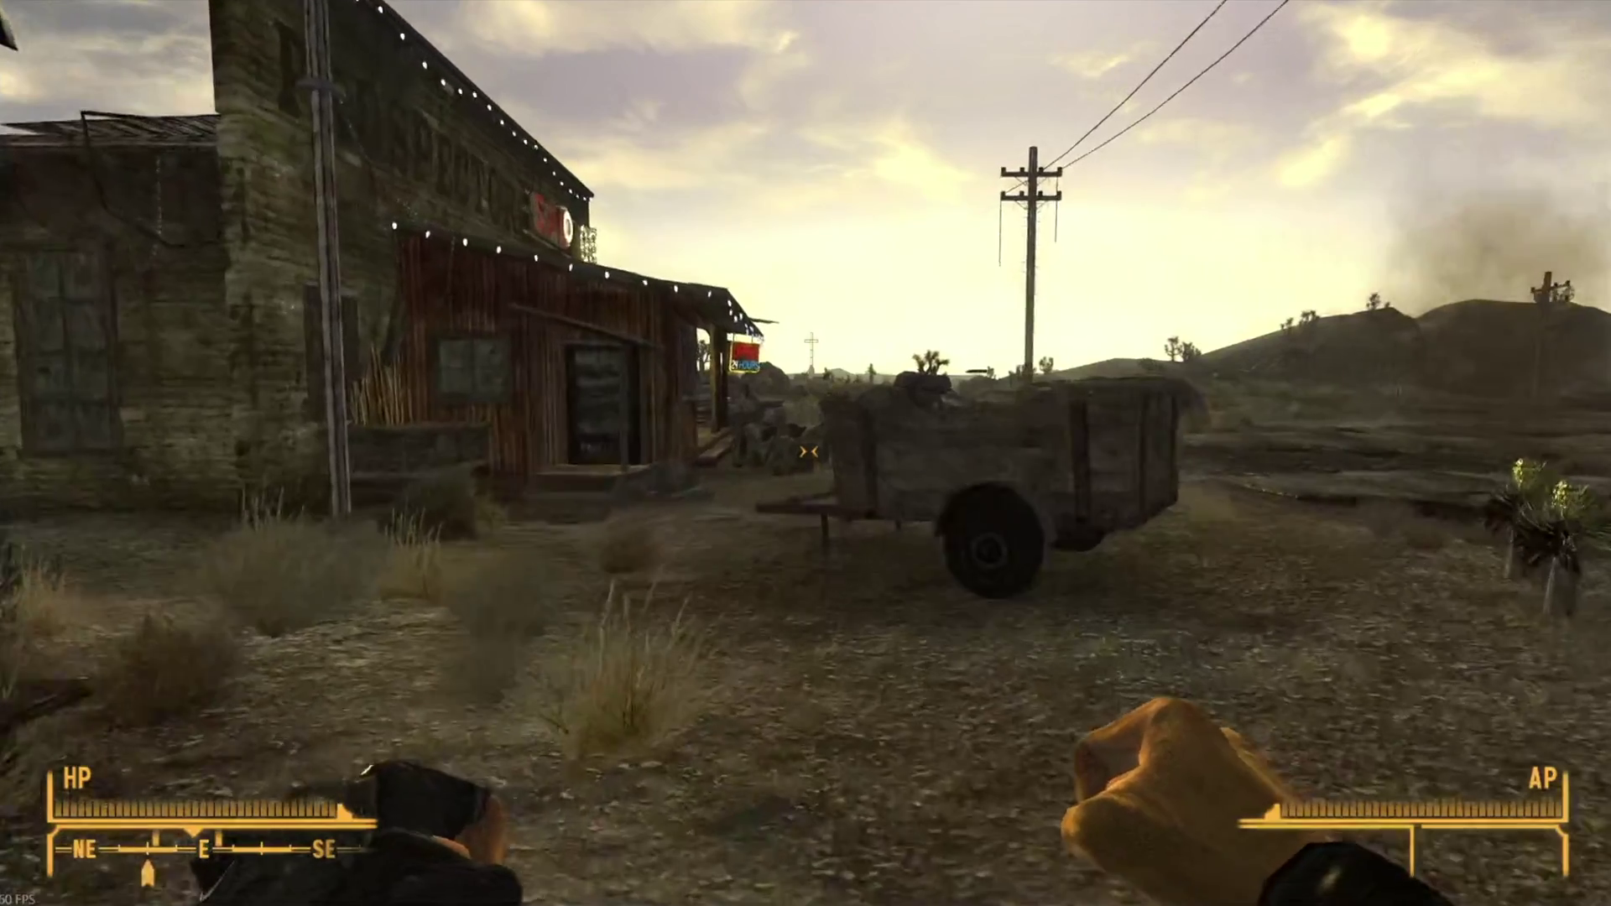
{"action": "key", "text": "w"}
{"action": "key", "text": "w"}
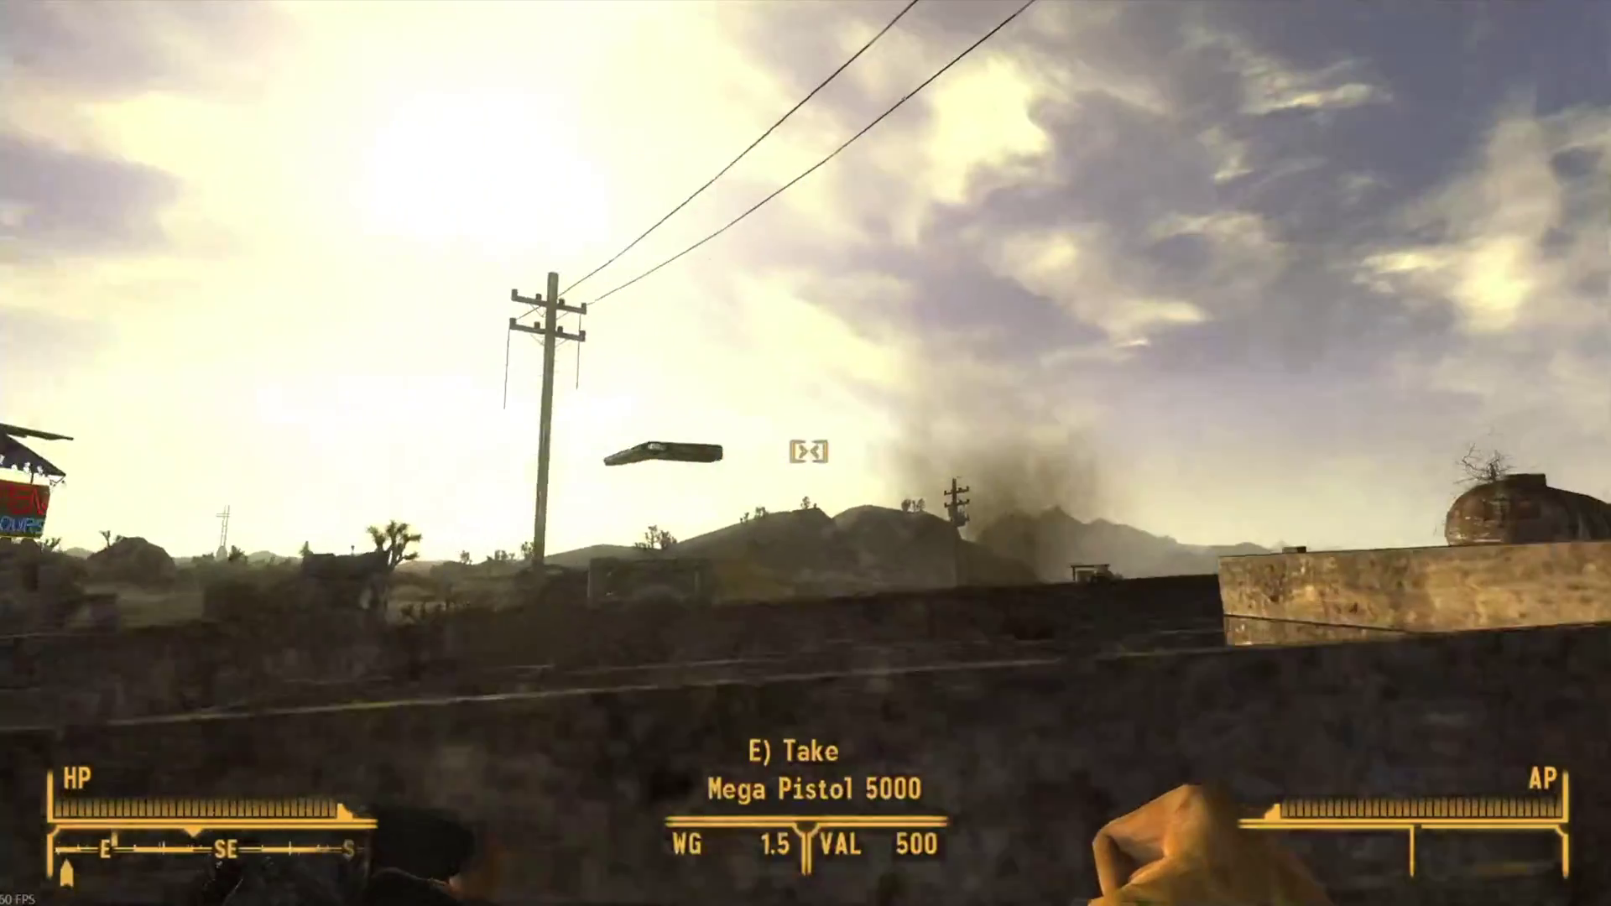
{"action": "key", "text": "e"}
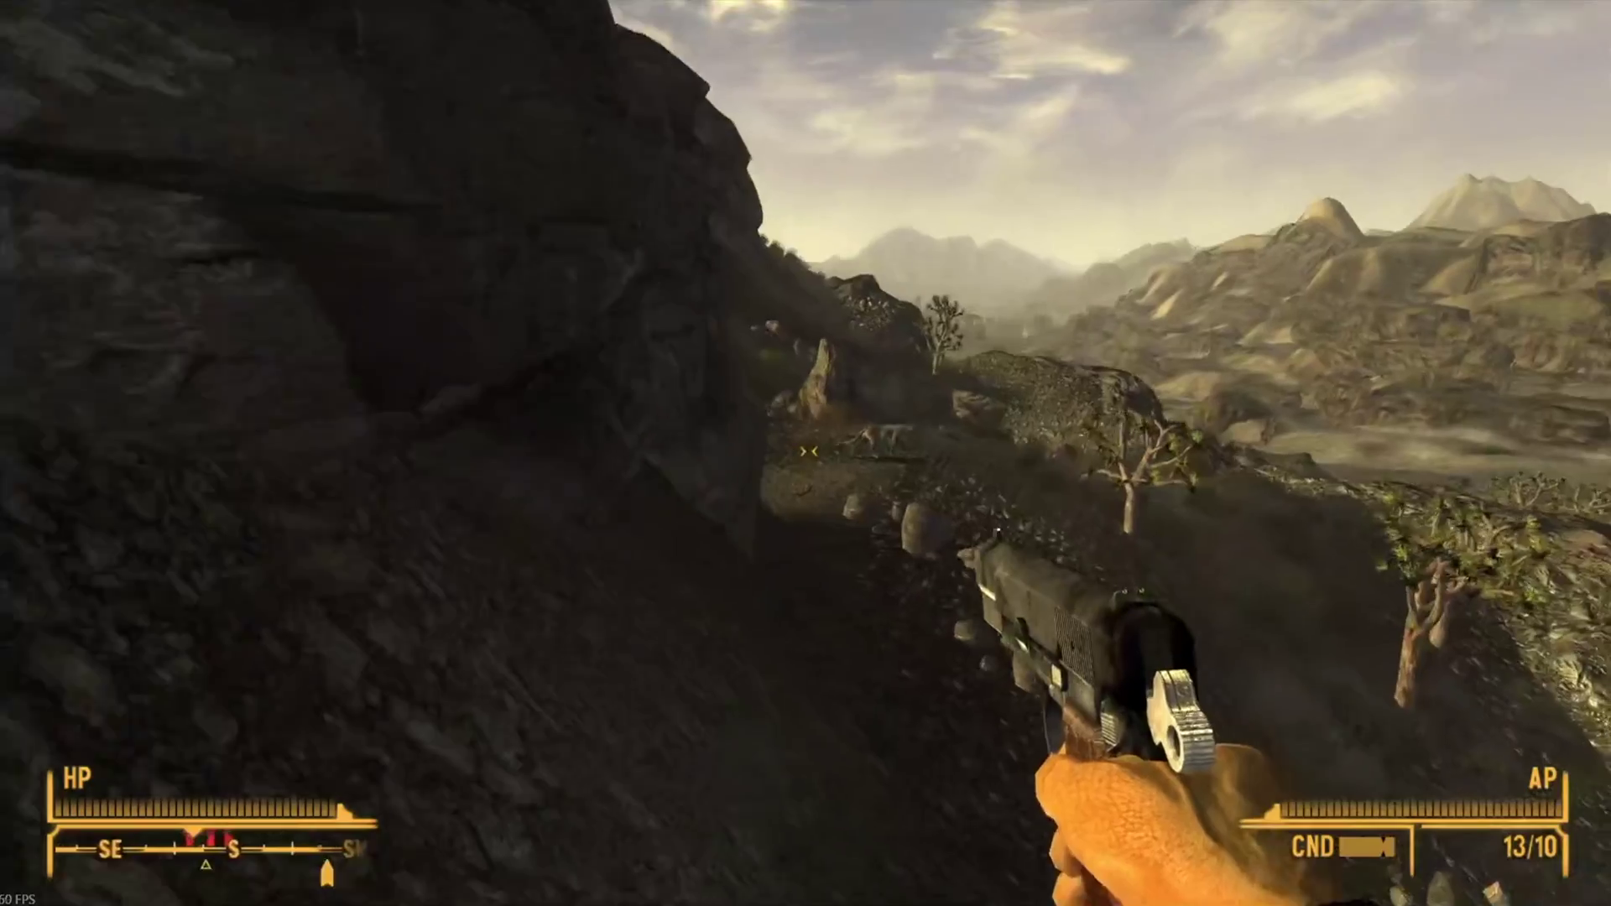
{"action": "key", "text": "w"}
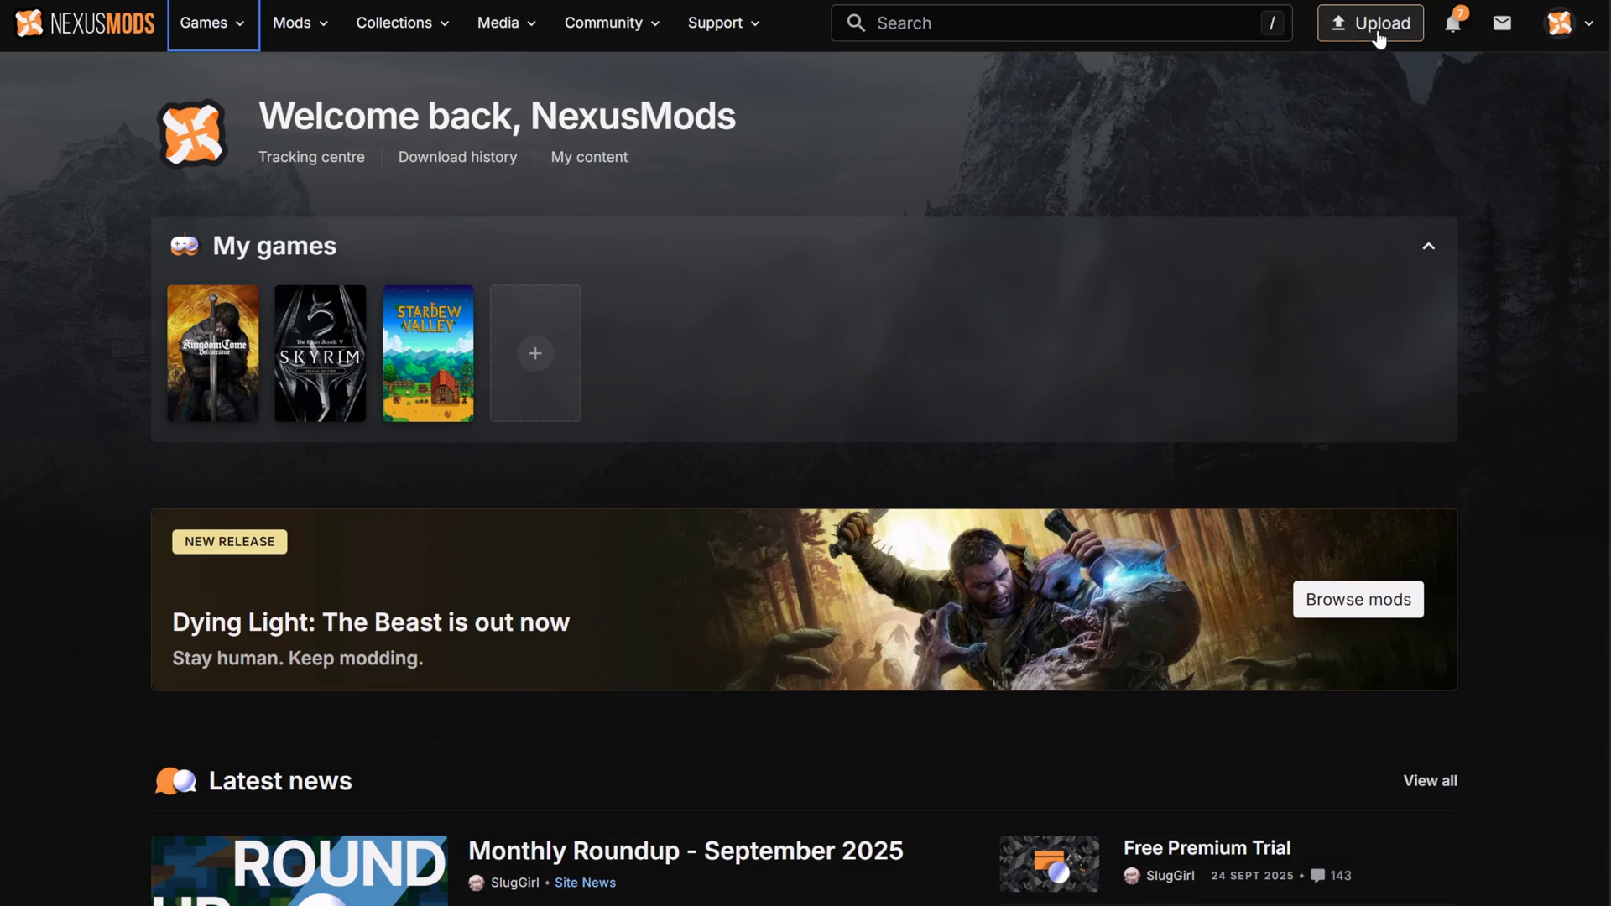
Switch to the Nexus Mods site, start a mod upload and choose Fallout New Vegas as the game
{"action": "left_click", "coordinate": [1371, 24]}
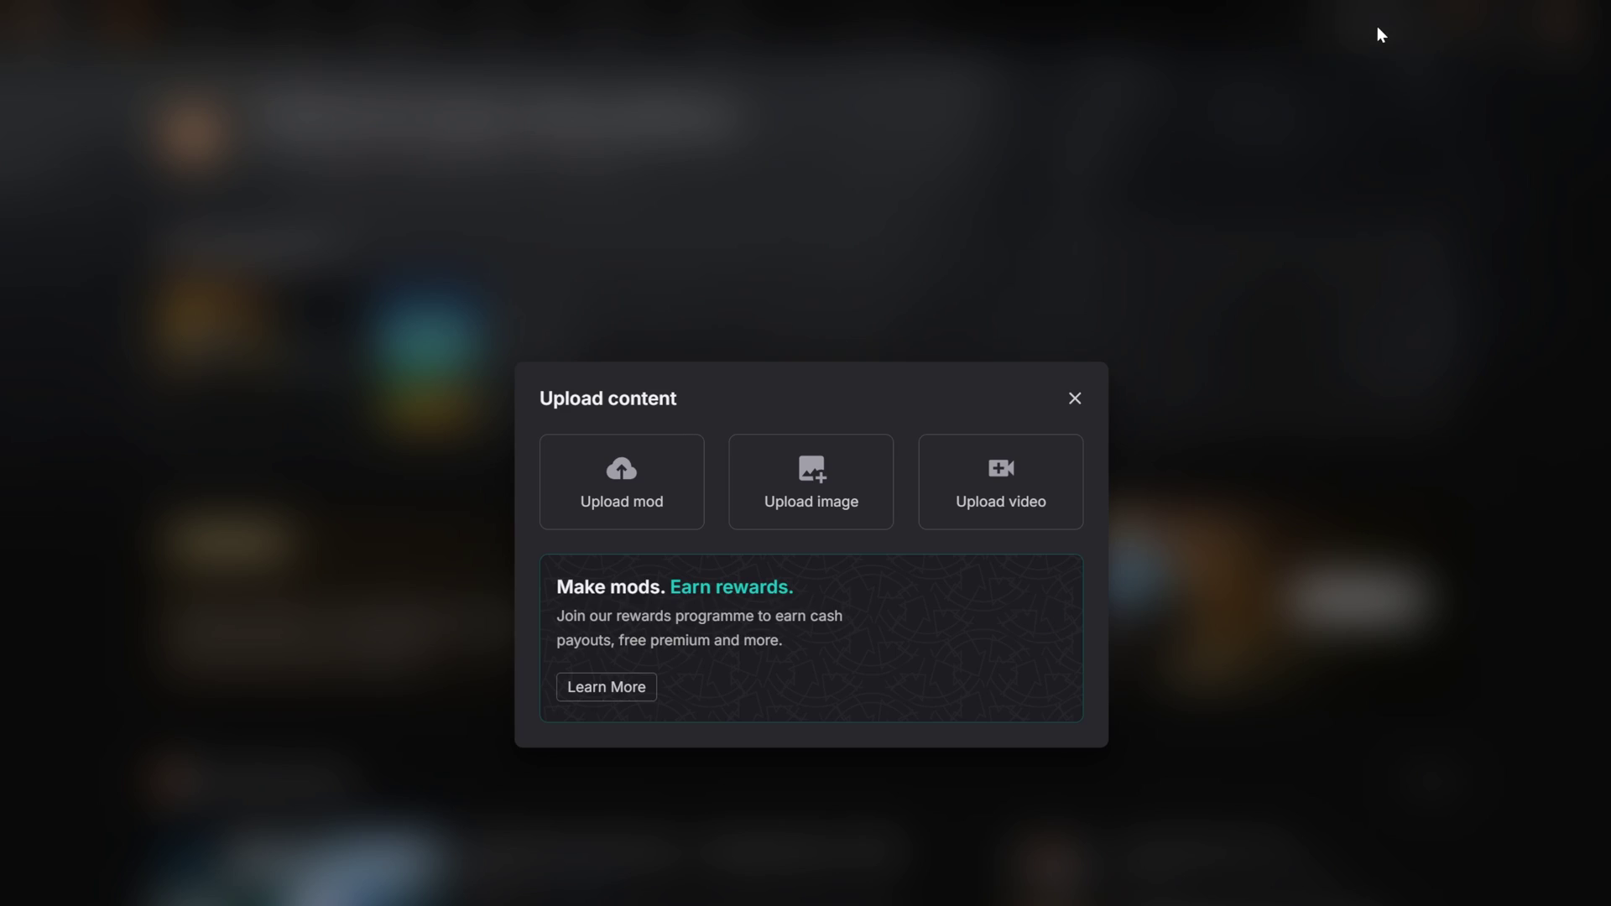
{"action": "left_click", "coordinate": [623, 477]}
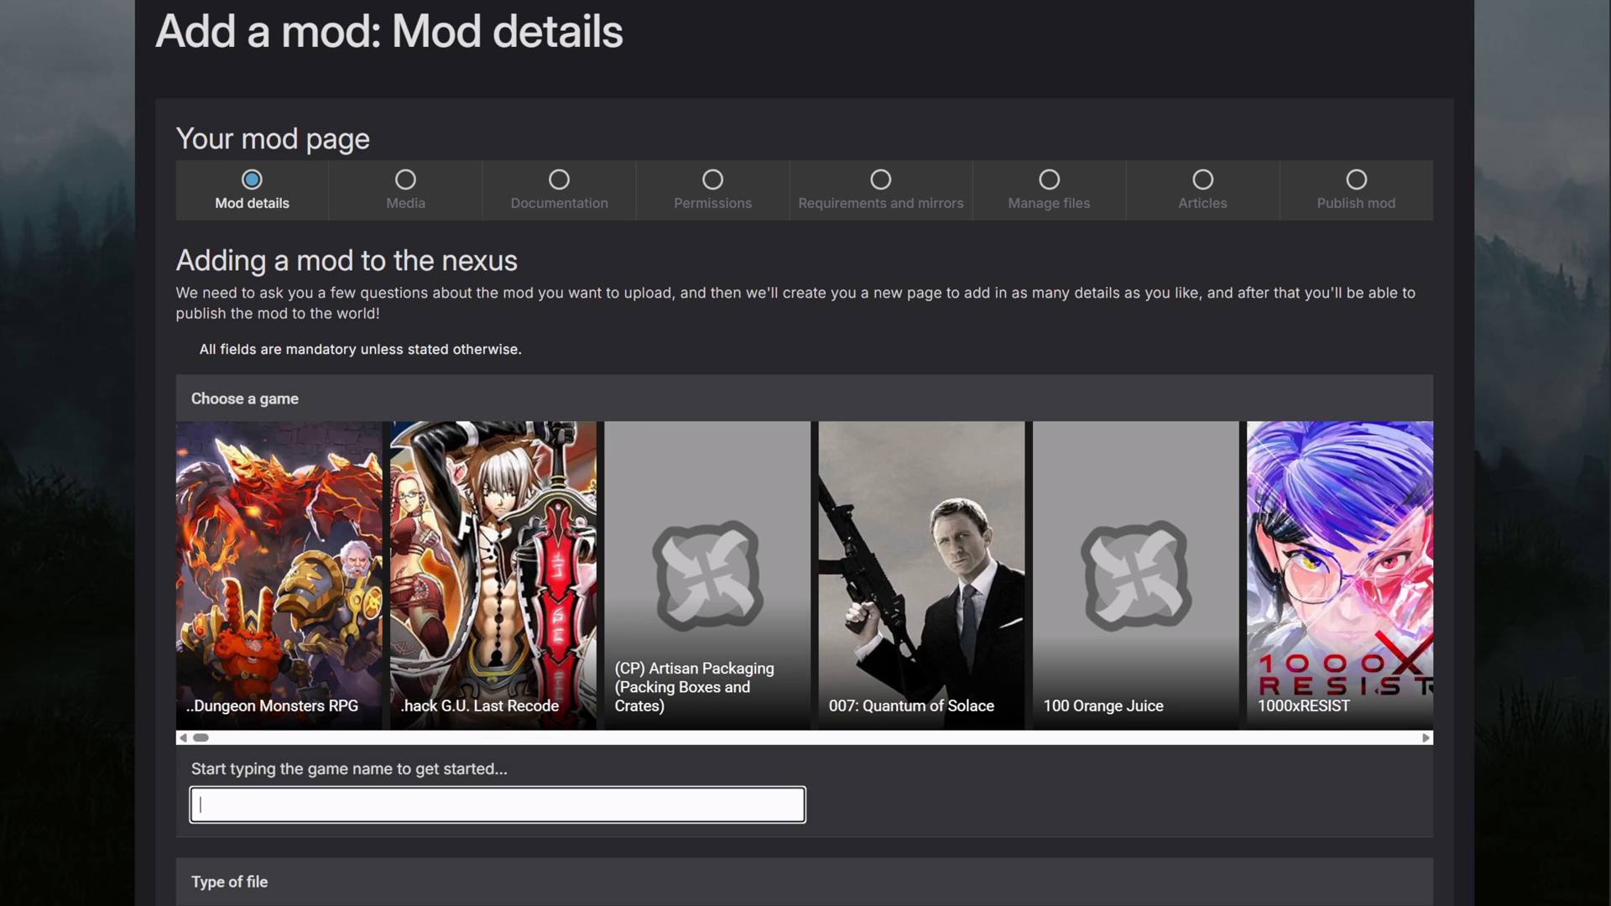
{"action": "type", "text": "fallou"}
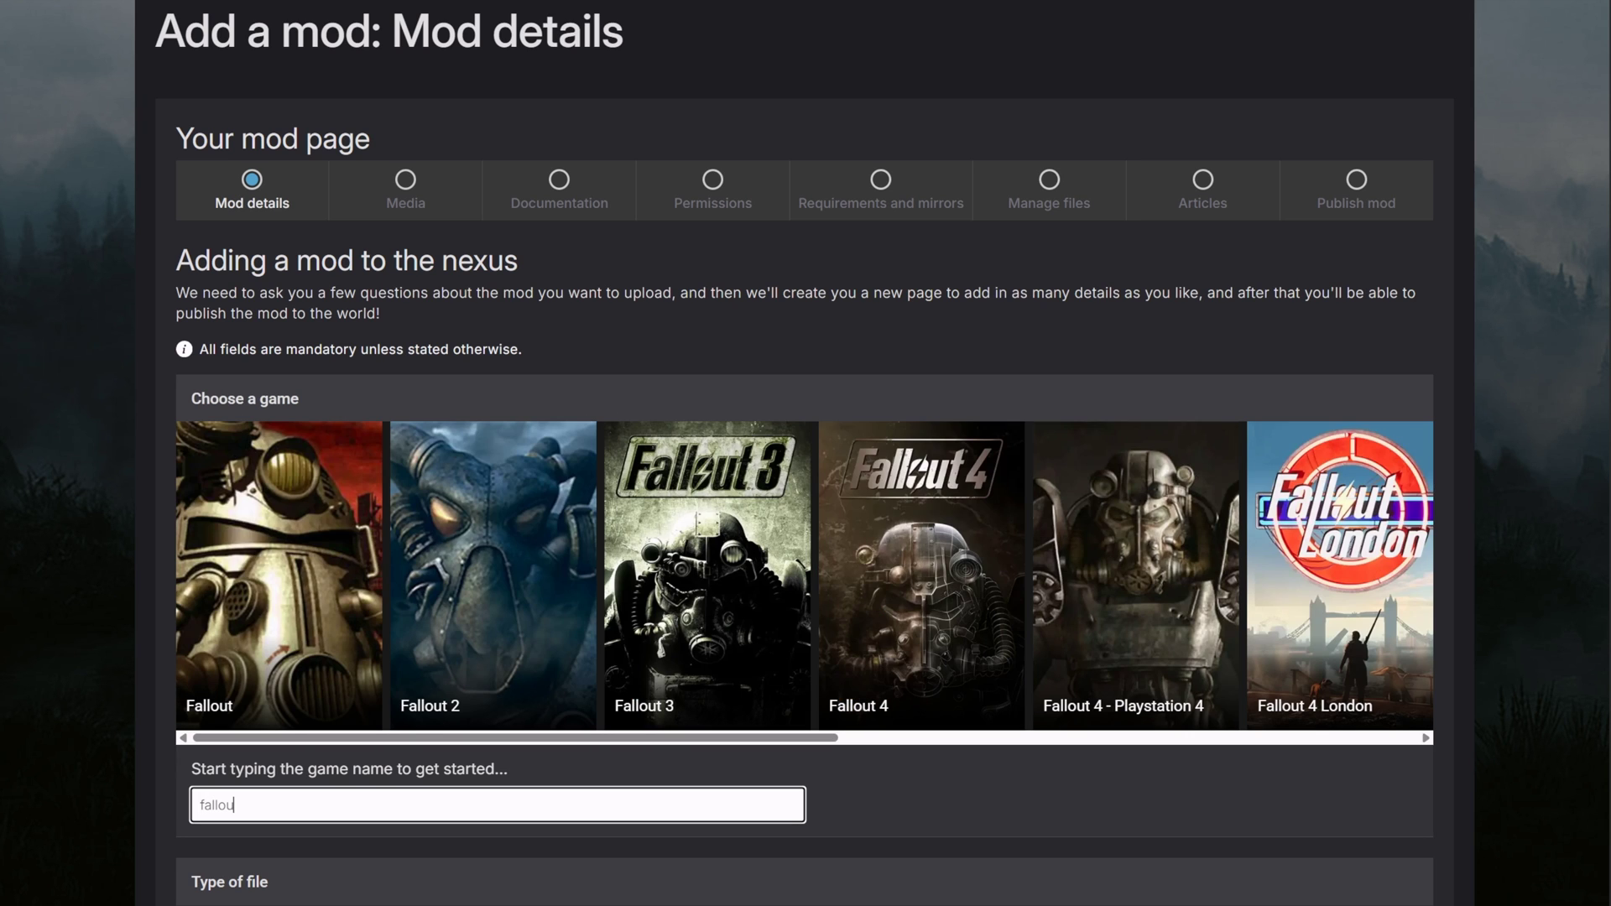
{"action": "type", "text": "t new"}
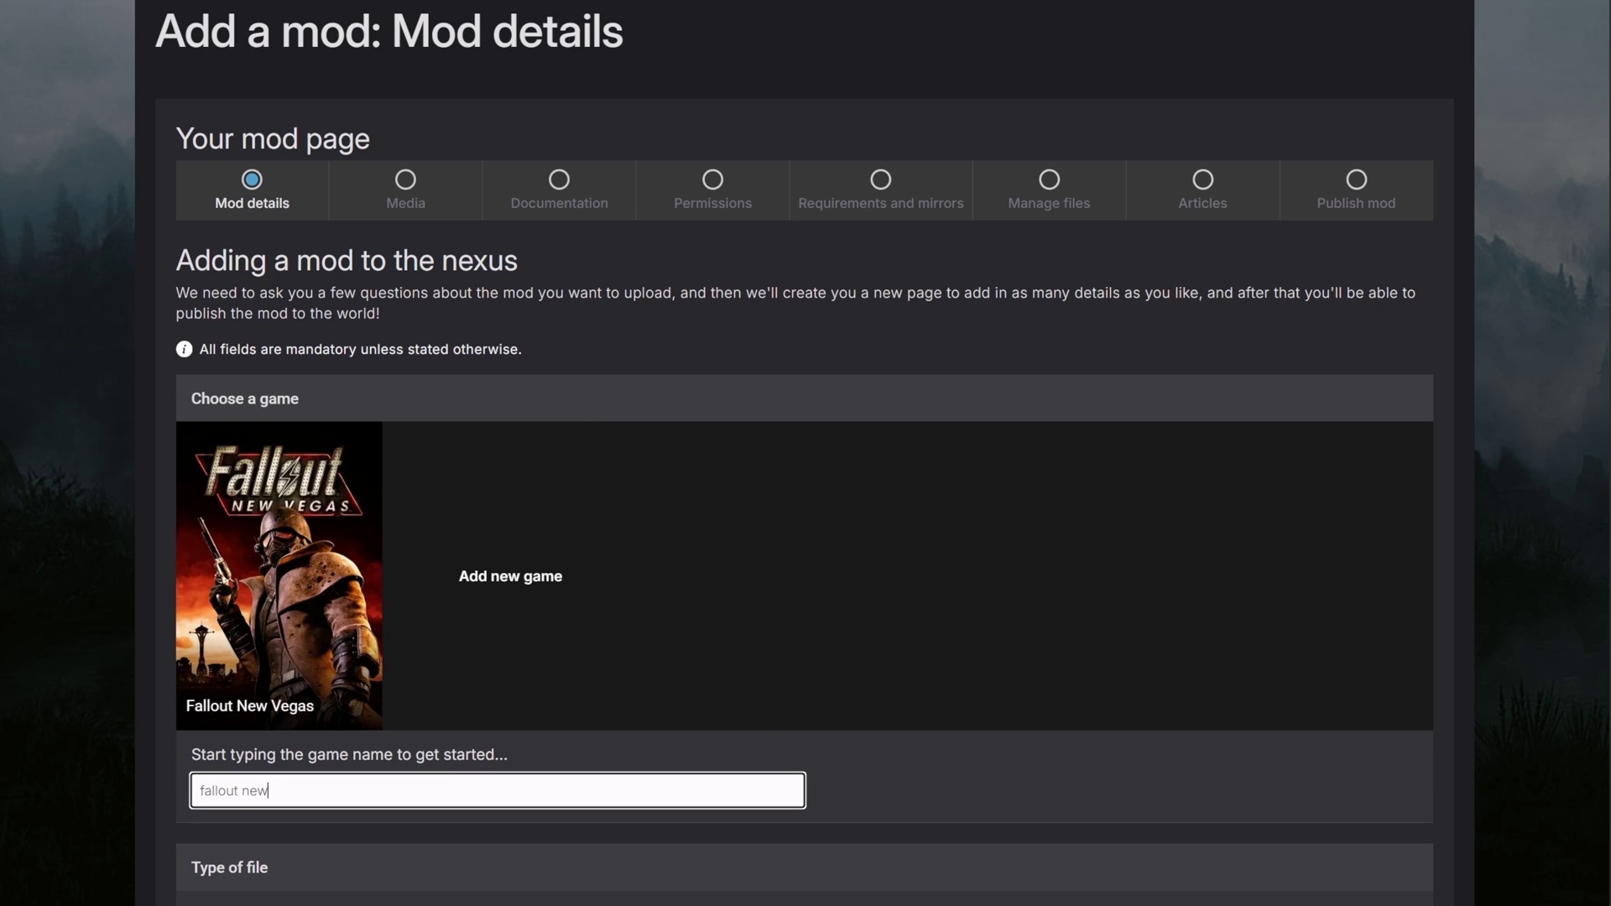
{"action": "left_click", "coordinate": [293, 572]}
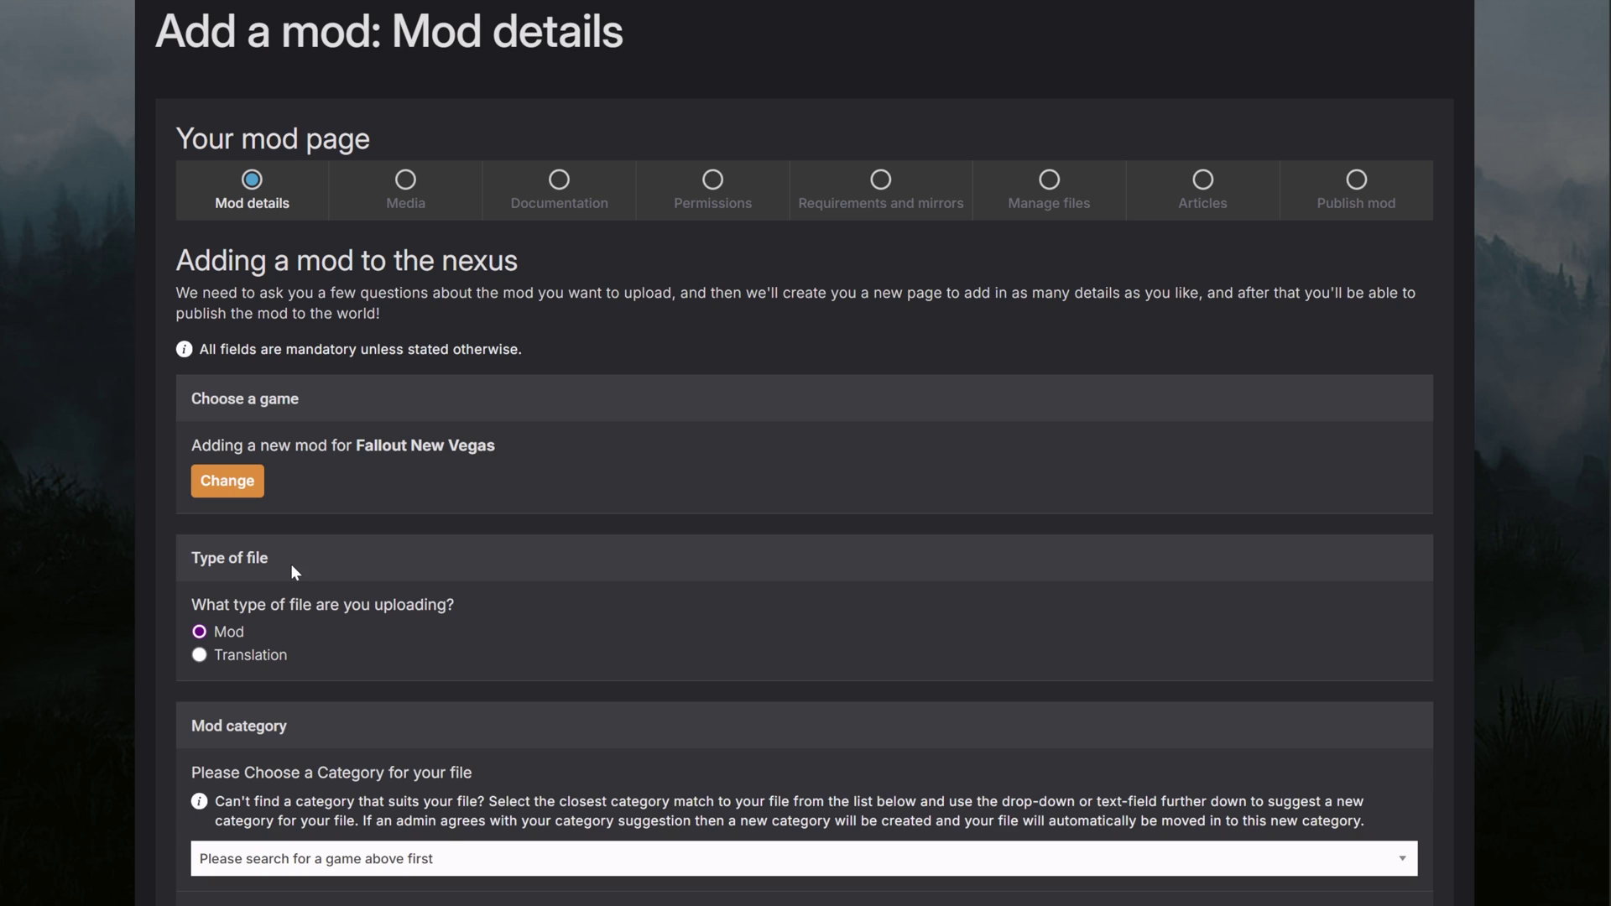
Set the mod's category to Weapons
{"action": "scroll", "coordinate": [293, 572], "scroll_direction": "down", "scroll_amount": 3}
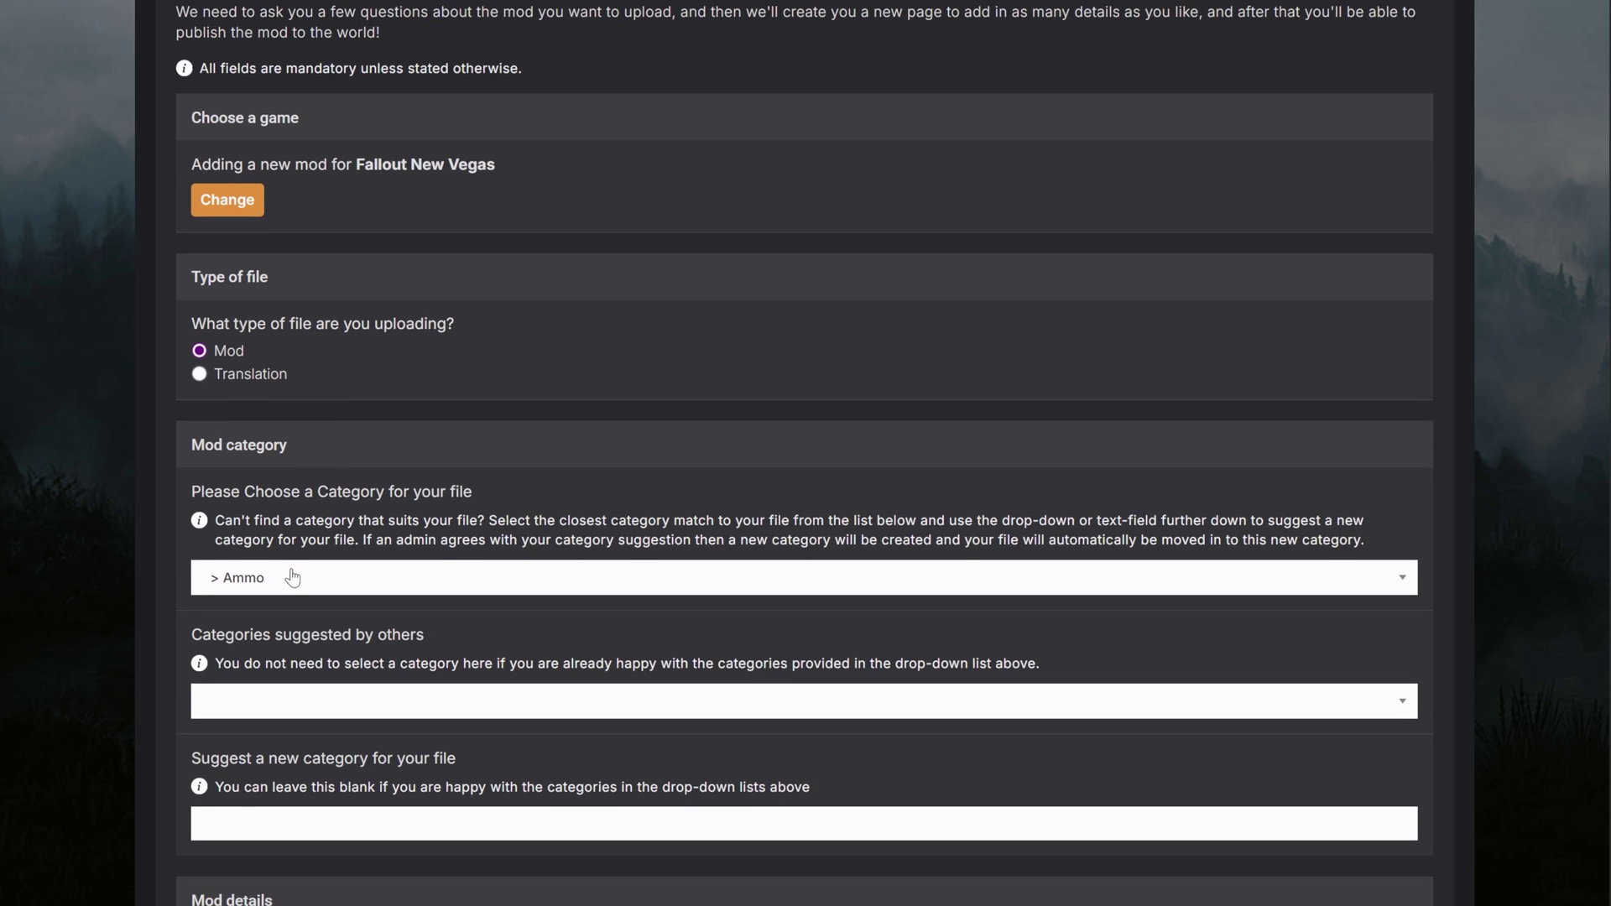
{"action": "left_click", "coordinate": [292, 577]}
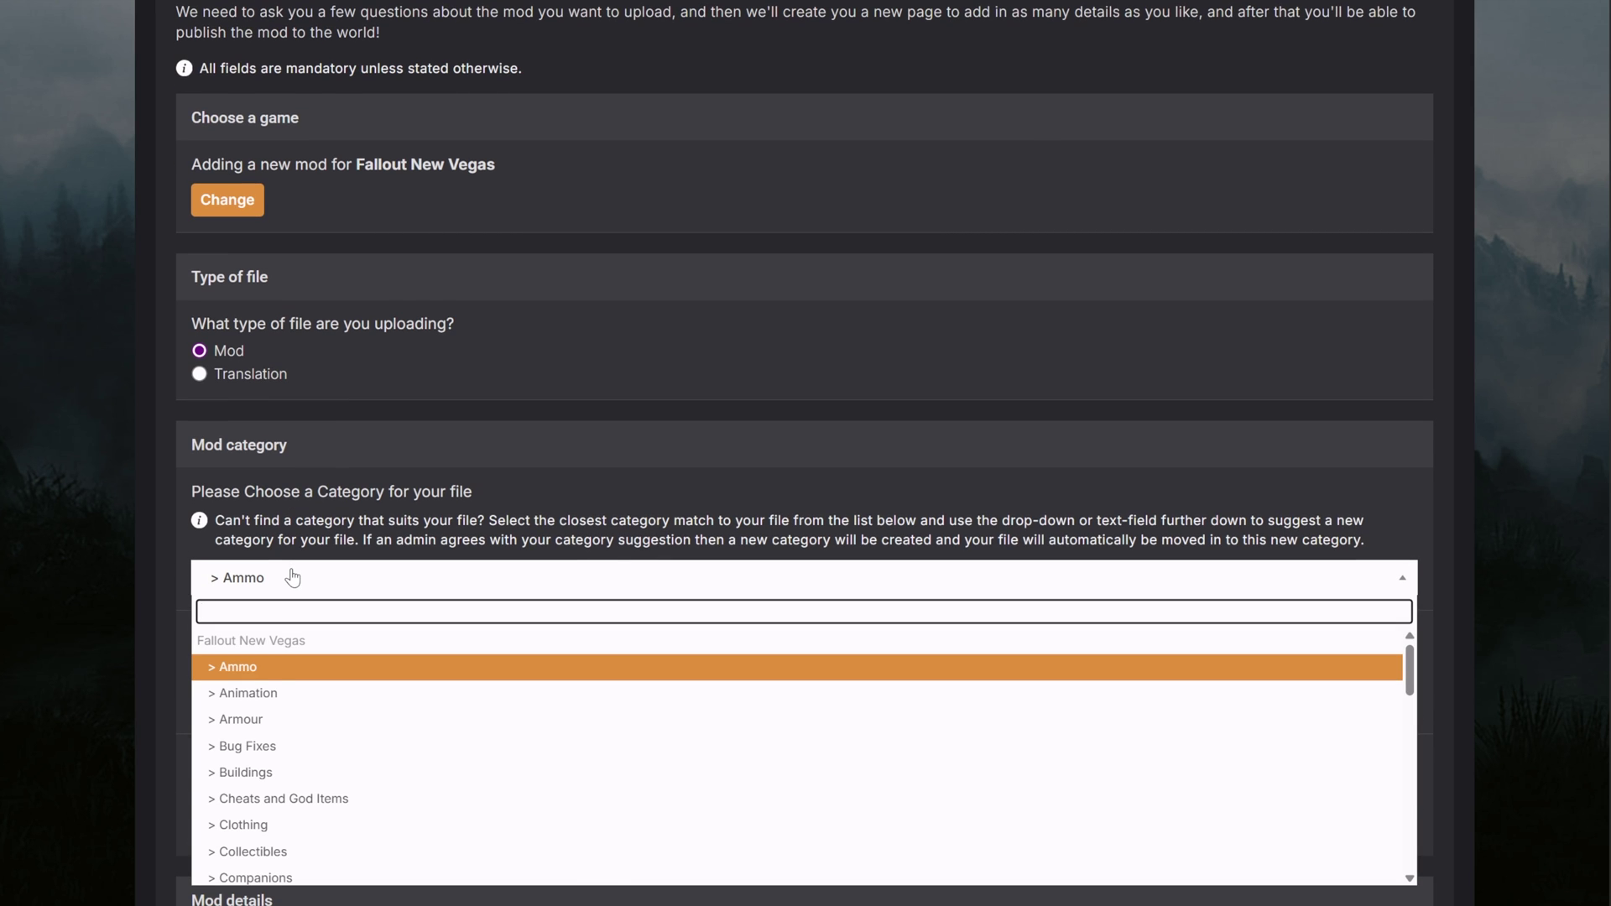
{"action": "type", "text": "we"}
{"action": "left_click", "coordinate": [251, 666]}
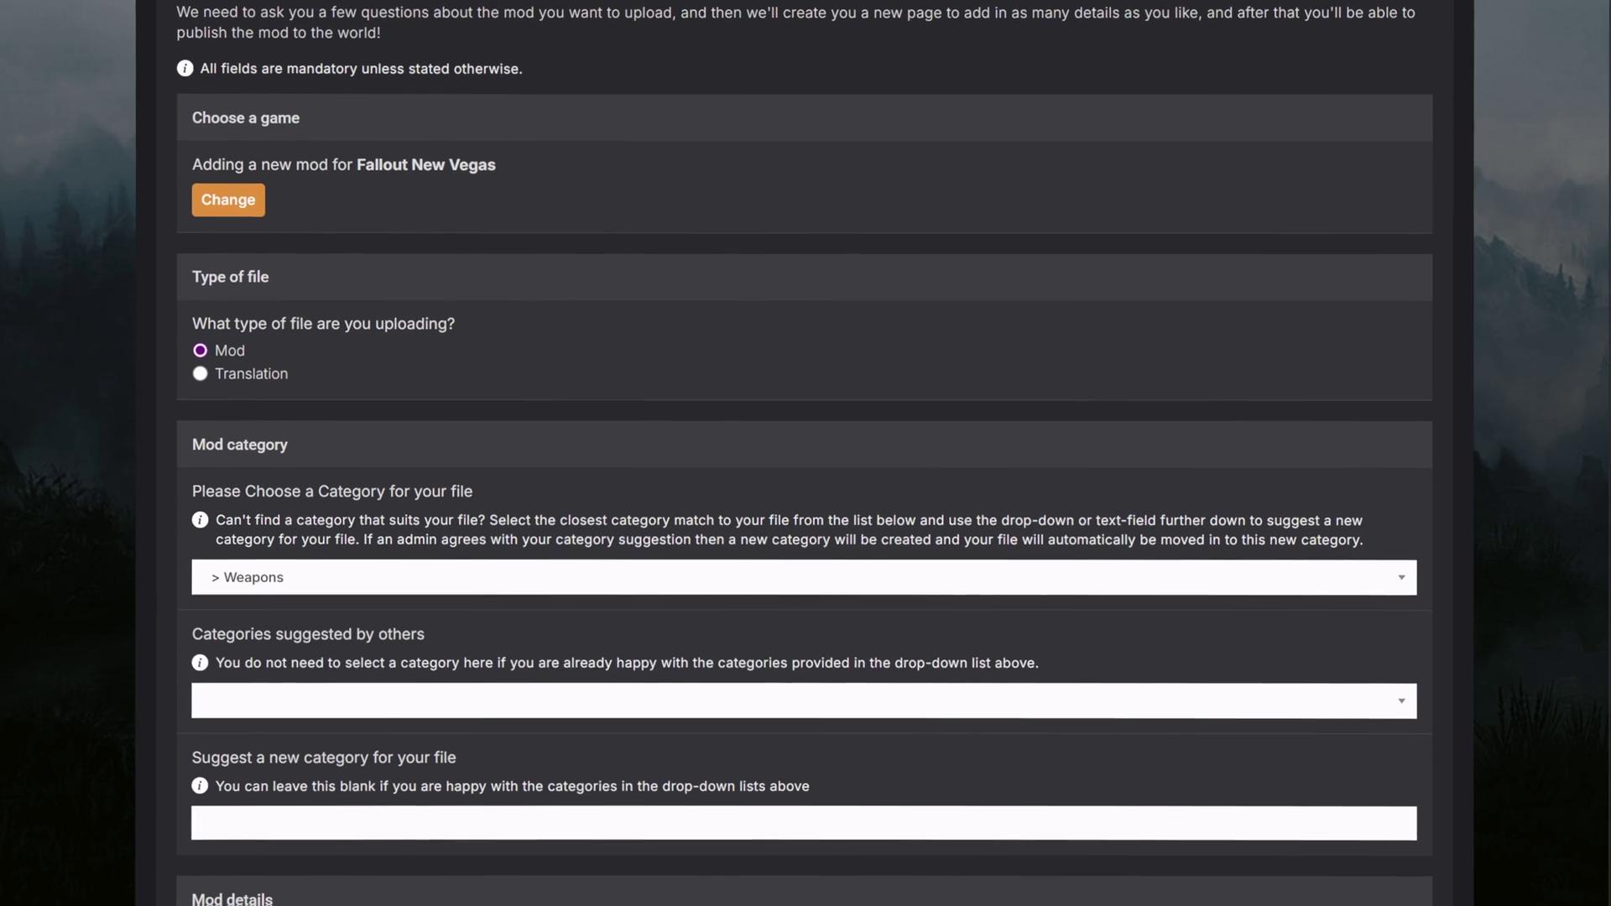